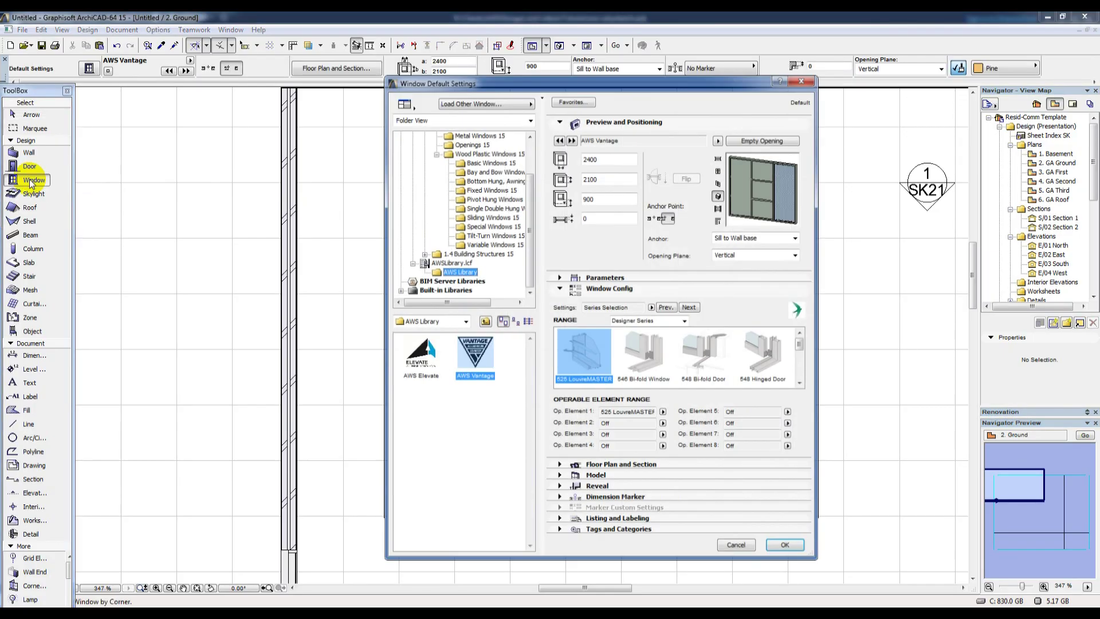
Choose AWS Vantage instead of AWS Elevate from the AWS Library and continue to Series Selection
left_click(419, 355)
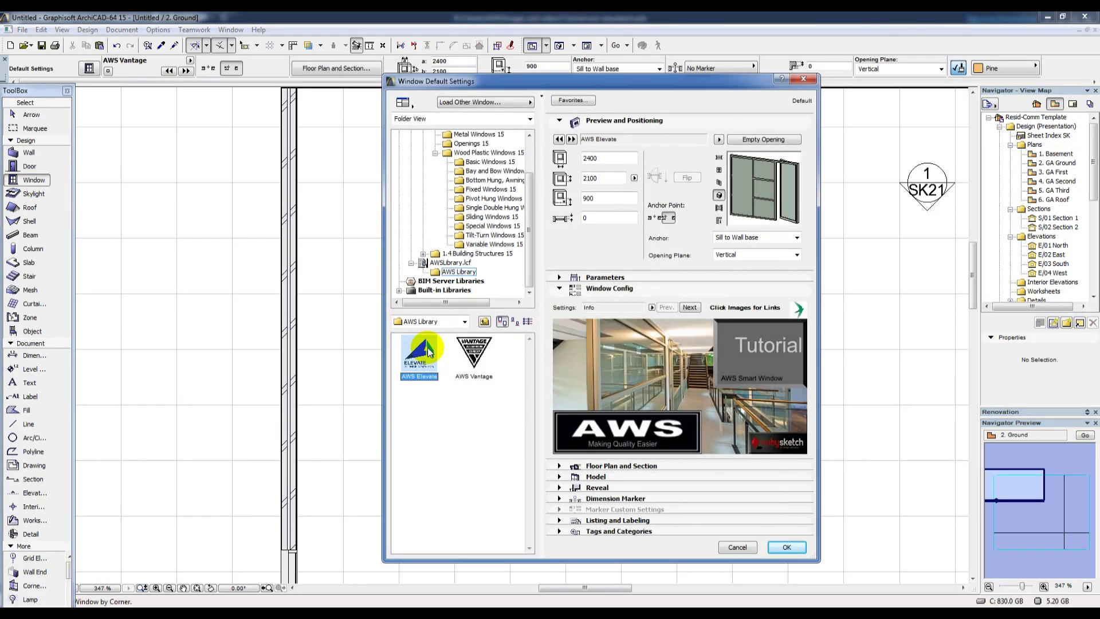
left_click(481, 356)
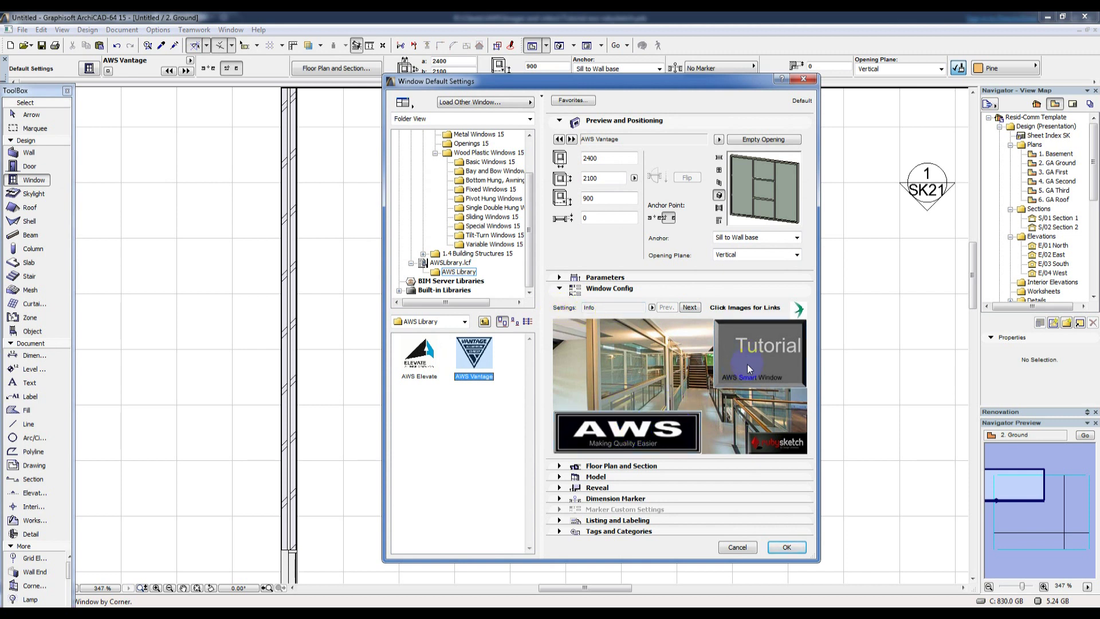
left_click(689, 308)
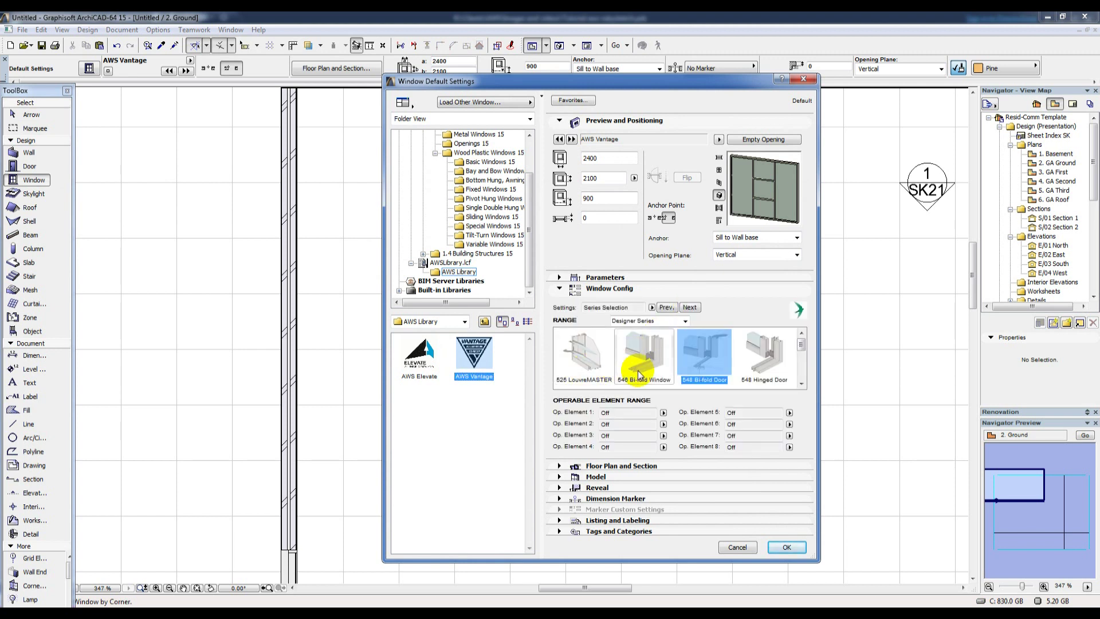
Step through Series Selection and General Sizes to the 3×3 panel arrangement of 785 by 685 panes
left_click(801, 384)
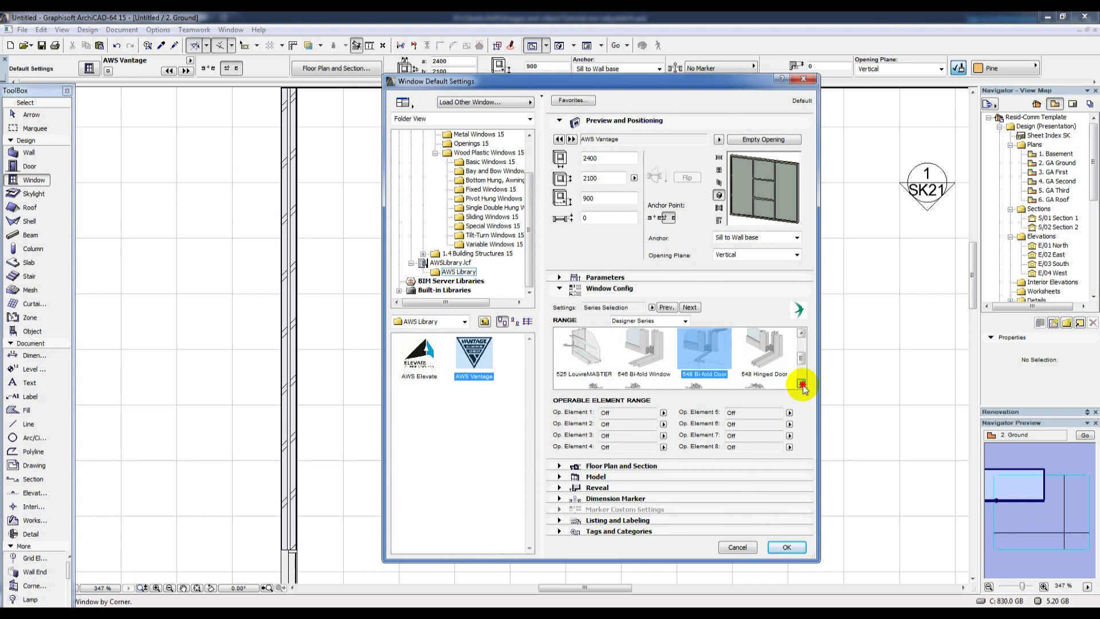
left_click(802, 384)
left_click(801, 383)
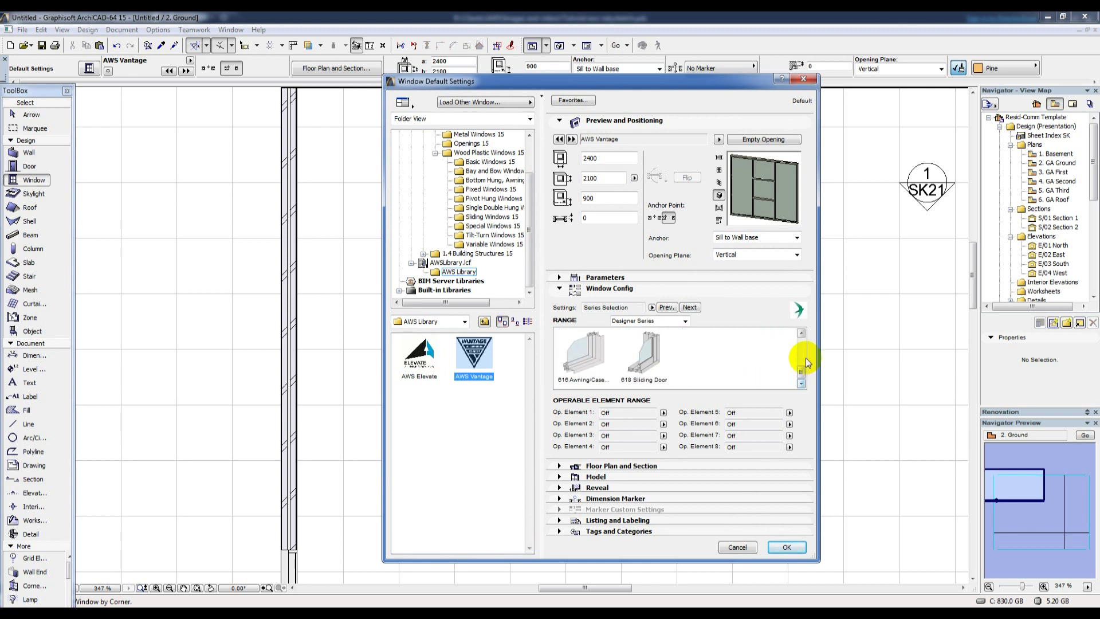
left_click(801, 333)
left_click(802, 337)
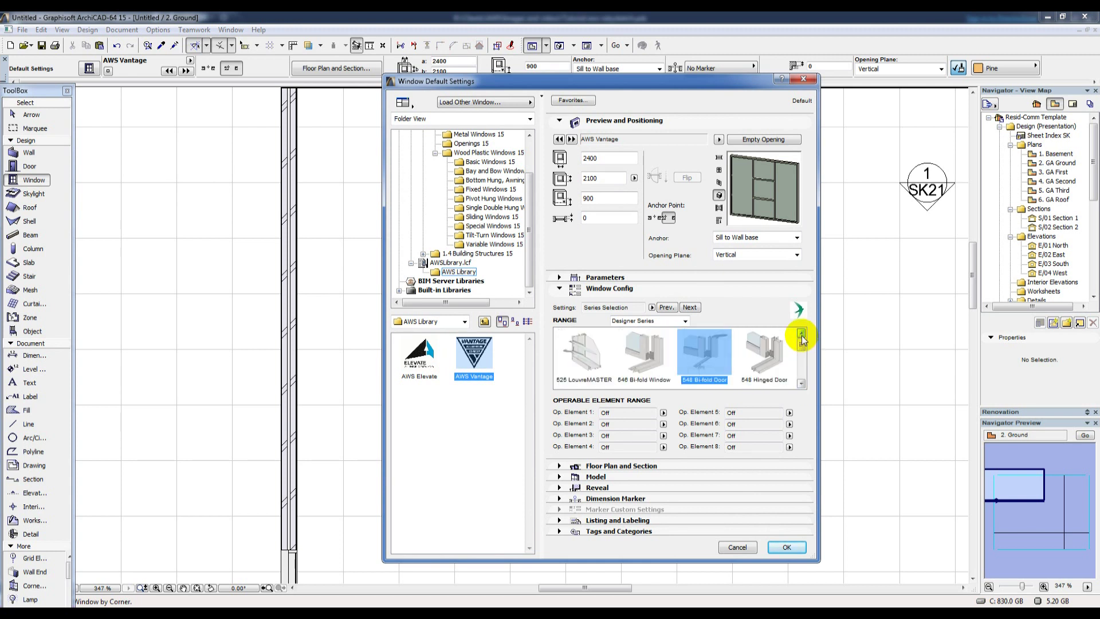
left_click(690, 308)
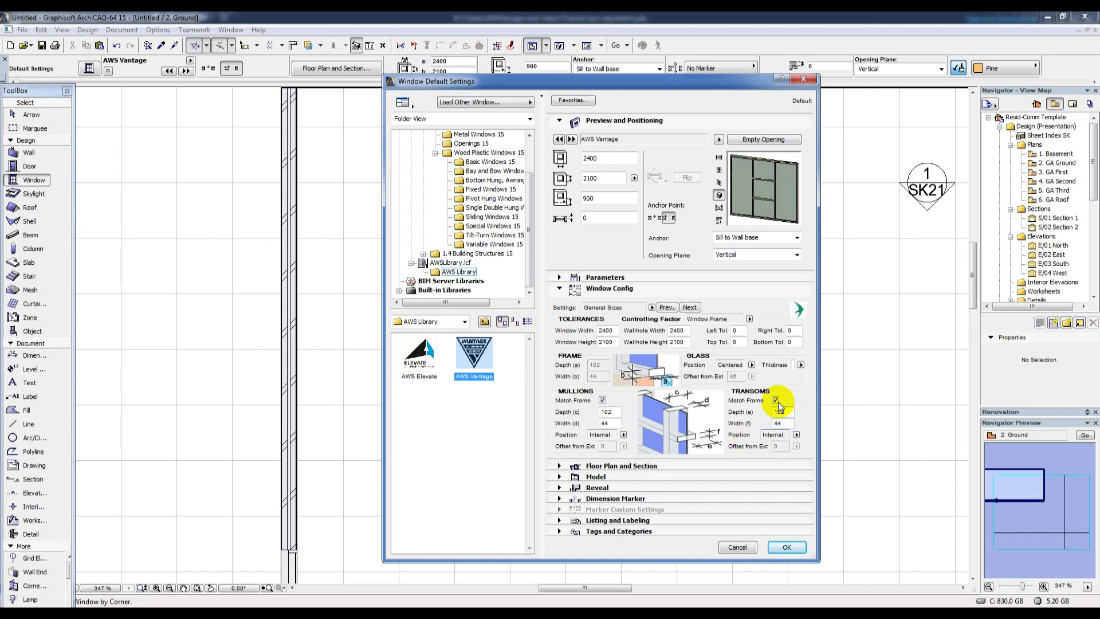
left_click(690, 309)
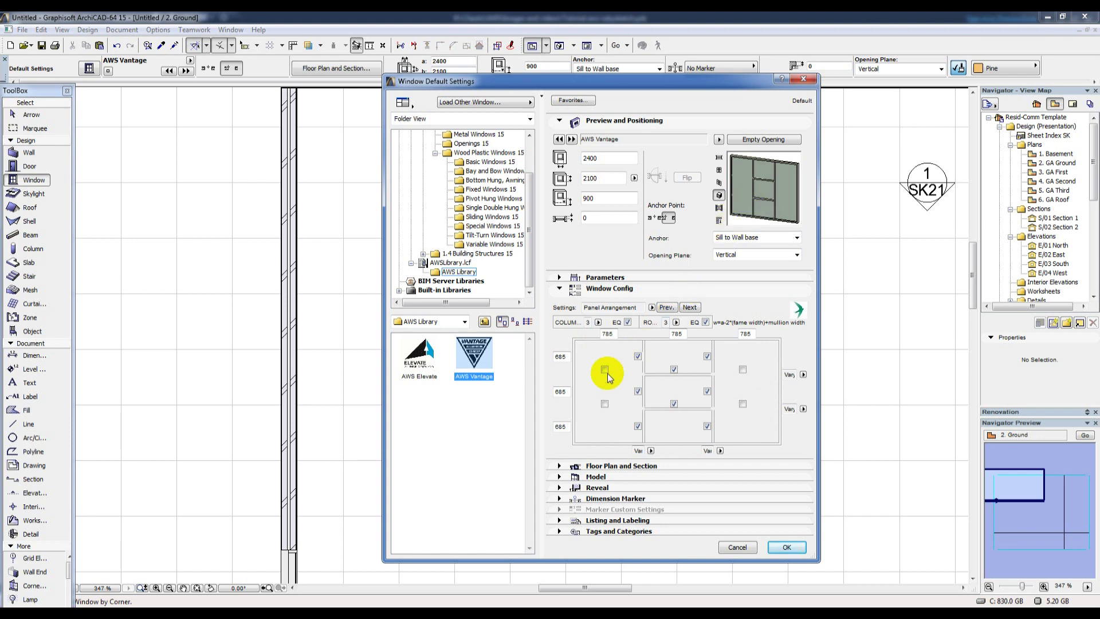
Add a transom in the left-column pane, then continue past Intersections and Operable Elements to Casement
left_click(604, 404)
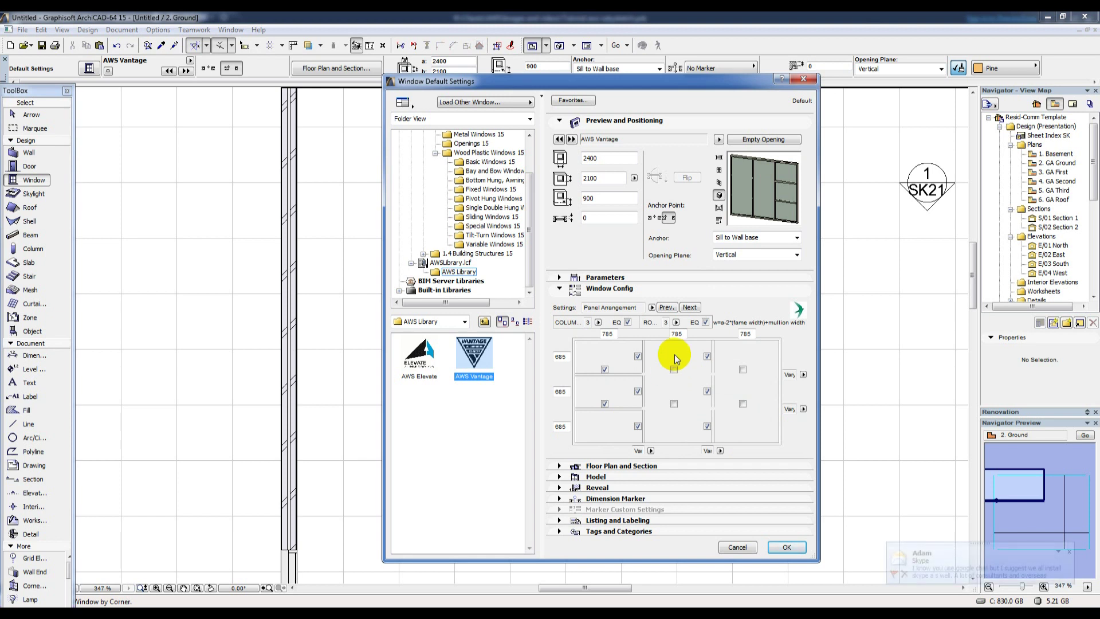
left_click(691, 308)
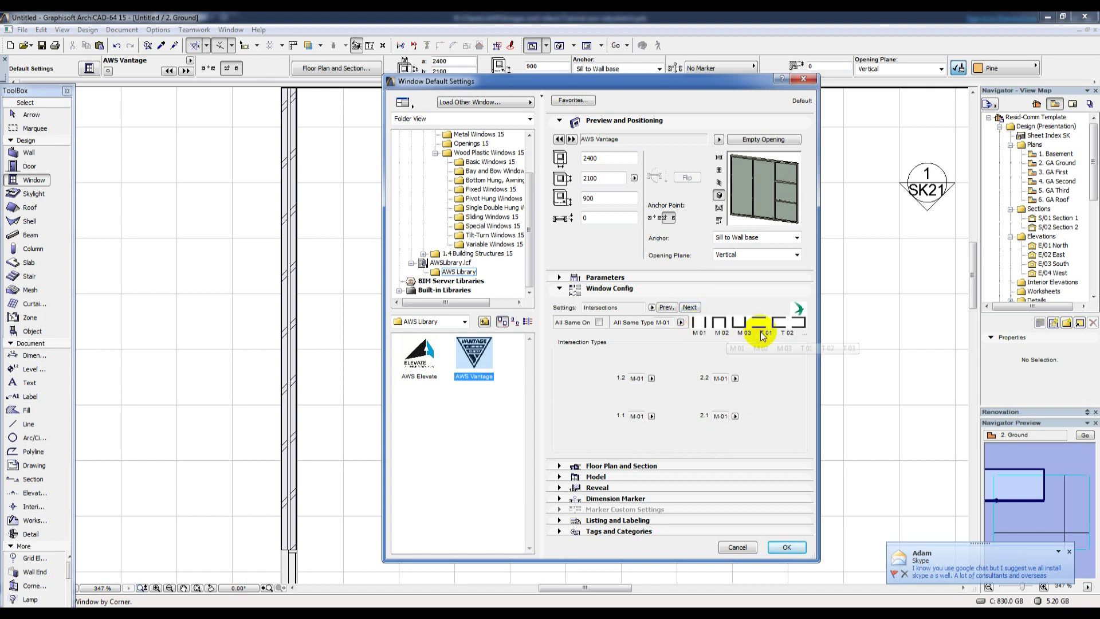
left_click(691, 308)
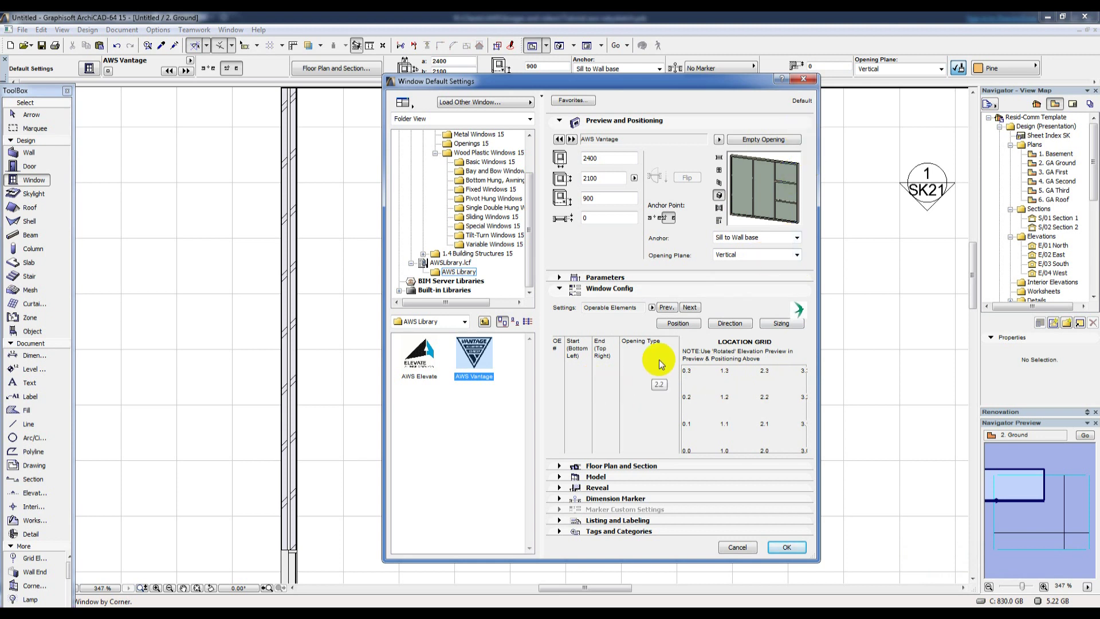
left_click(691, 308)
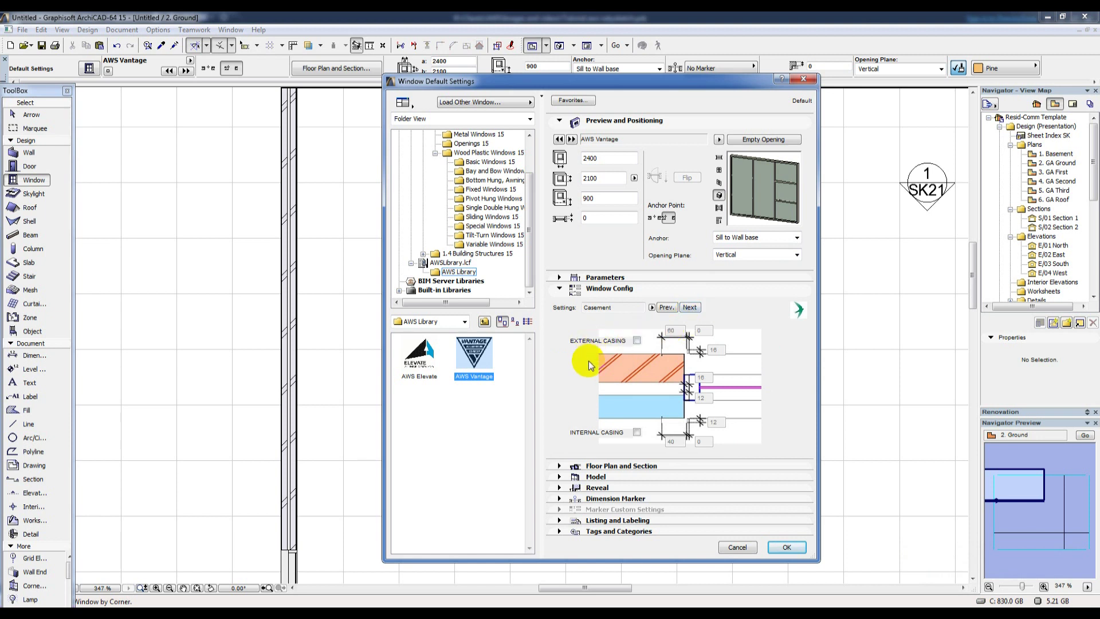
Move from Casement past the Sills page to the Header settings
left_click(691, 307)
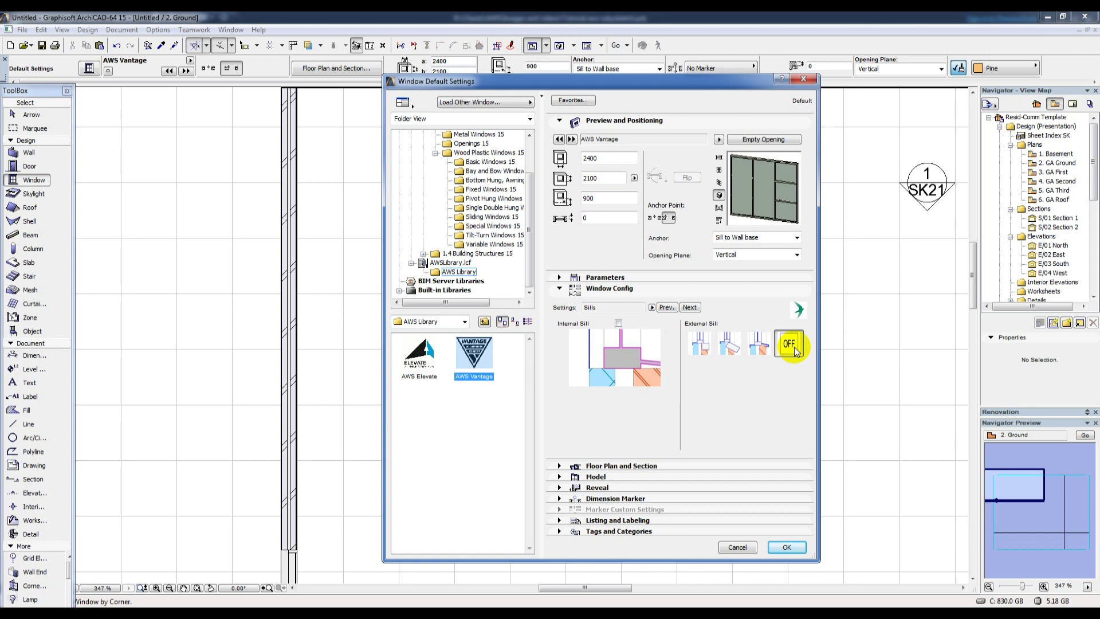
left_click(694, 308)
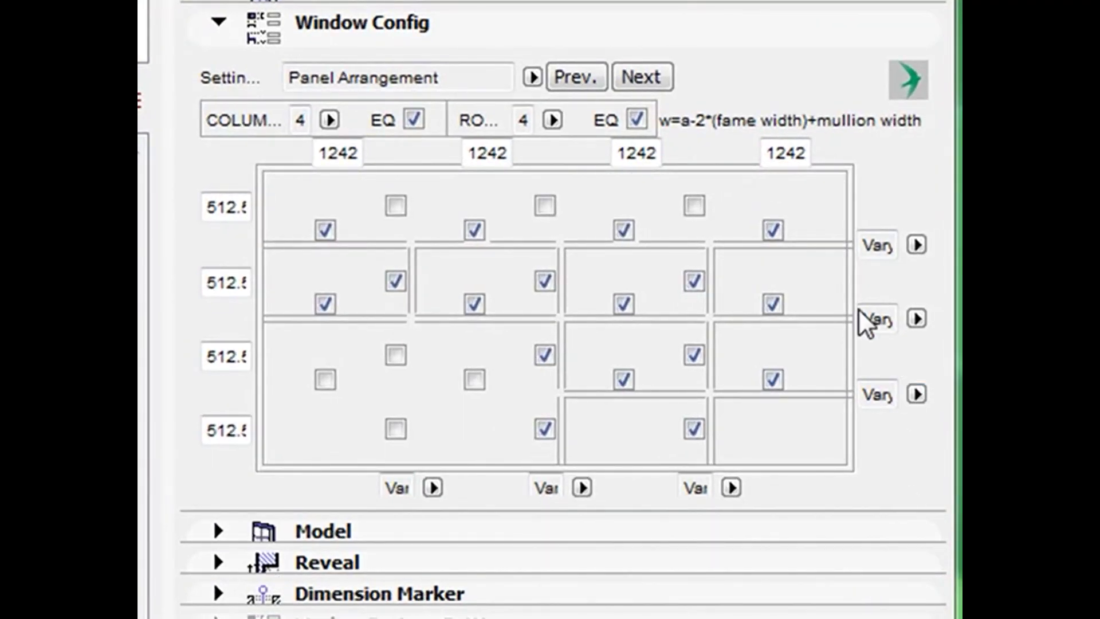
Merge the row 2 panes in columns 3 and 4 downward and remove the mullion between them
left_click(773, 304)
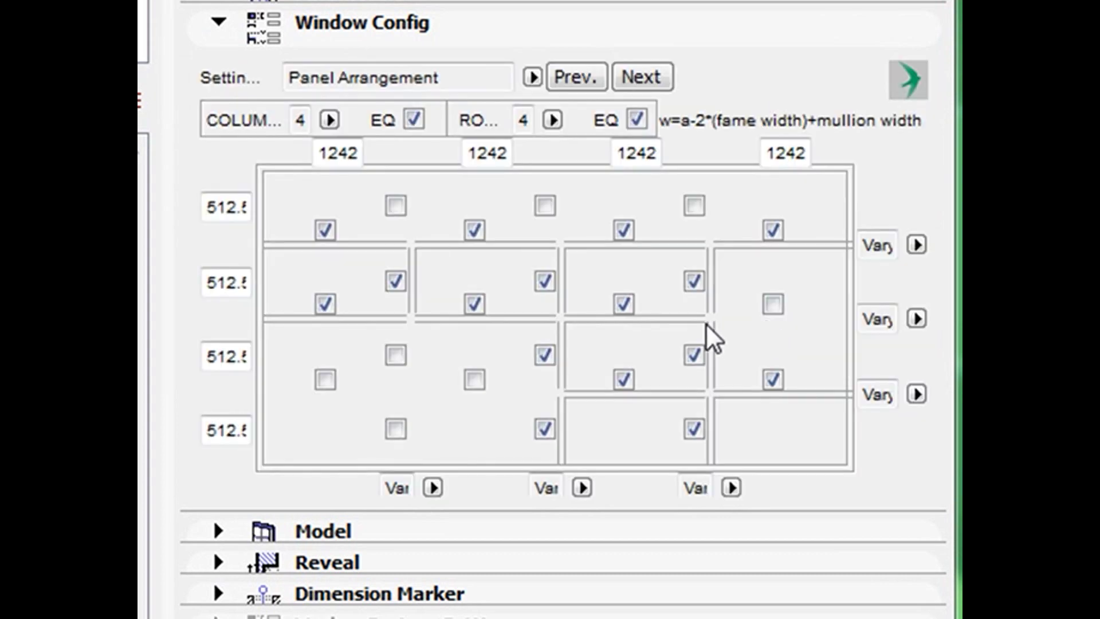
left_click(694, 281)
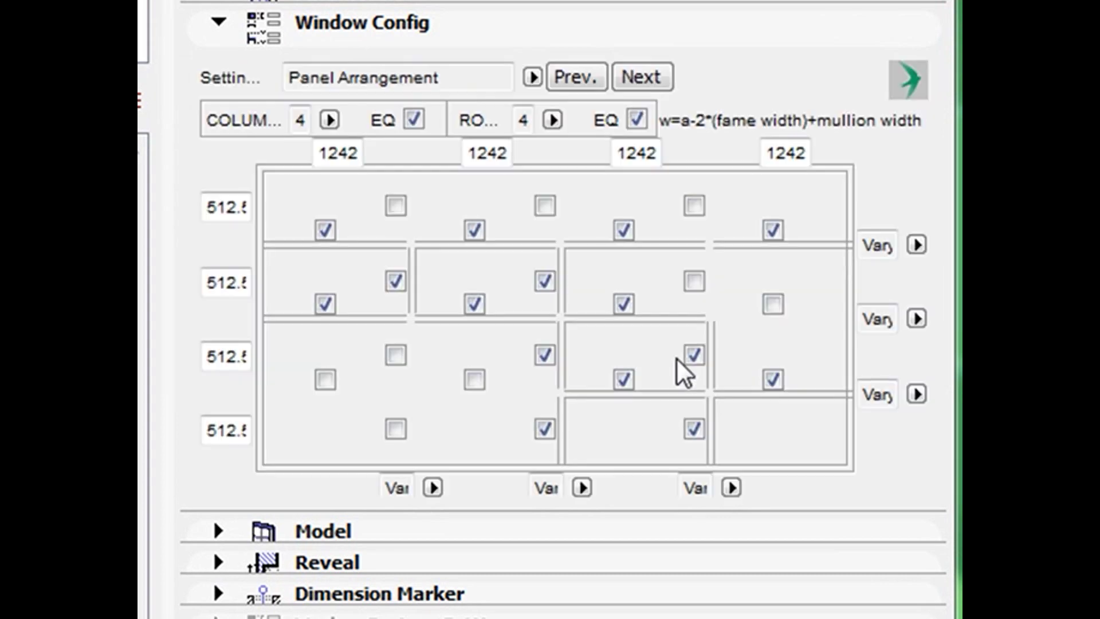
left_click(623, 304)
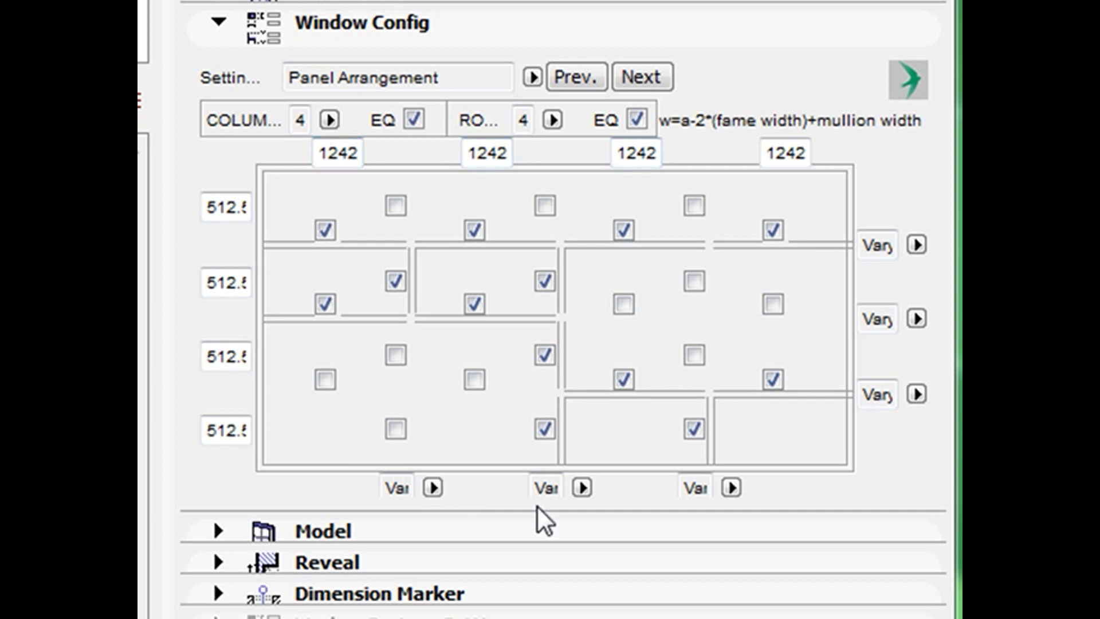
left_click(642, 78)
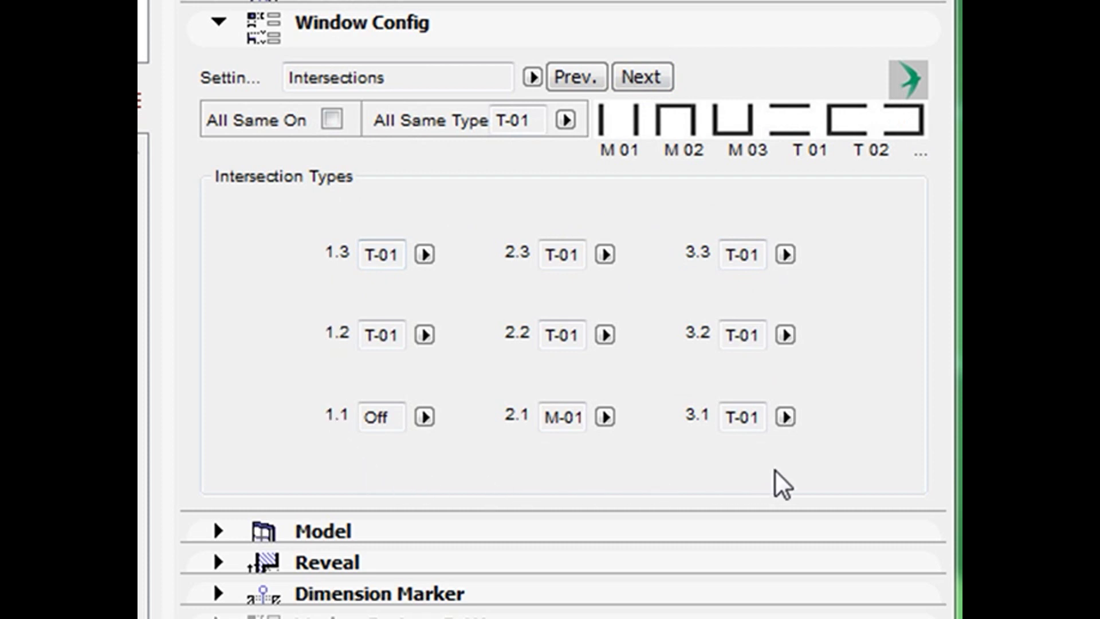
left_click(575, 76)
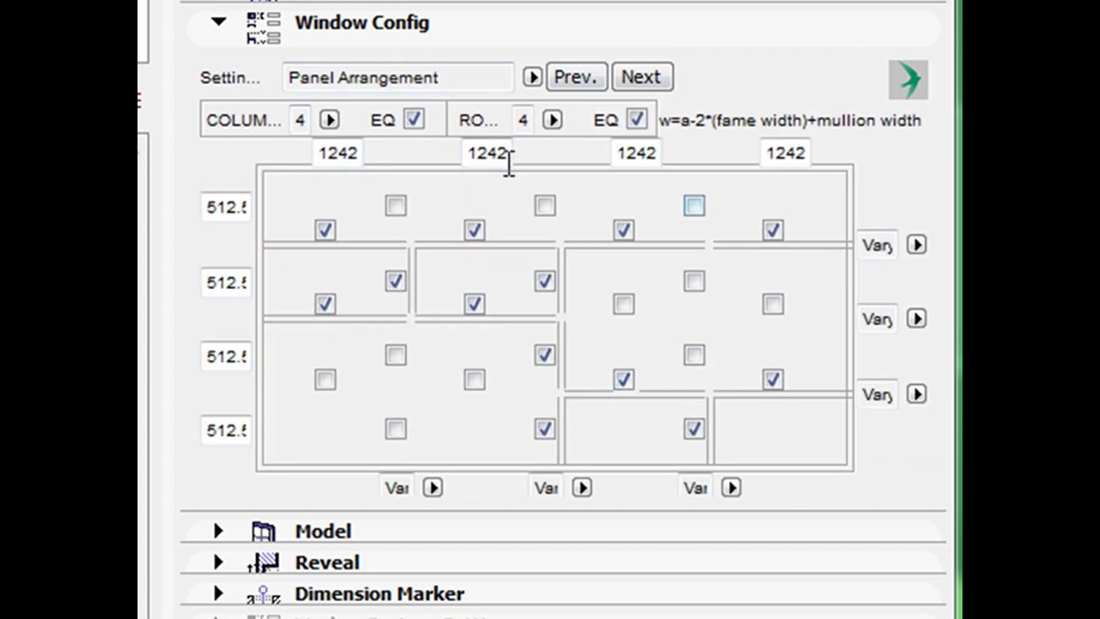
Keep 4 columns, turn off equal column widths and row heights, and set the bottom row to 600
left_click(331, 121)
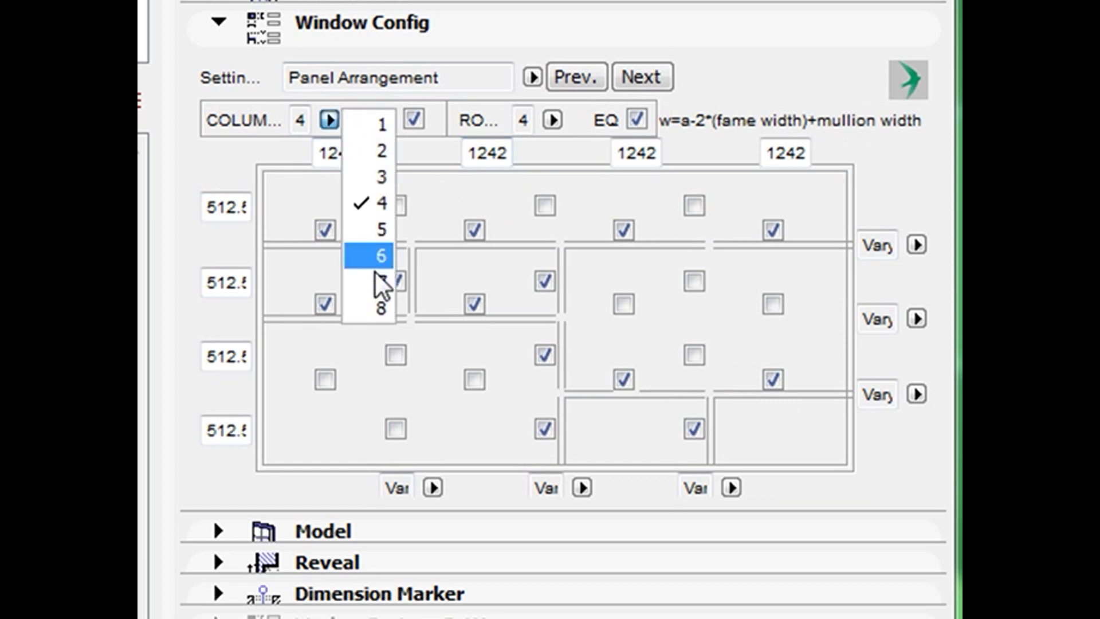
left_click(329, 122)
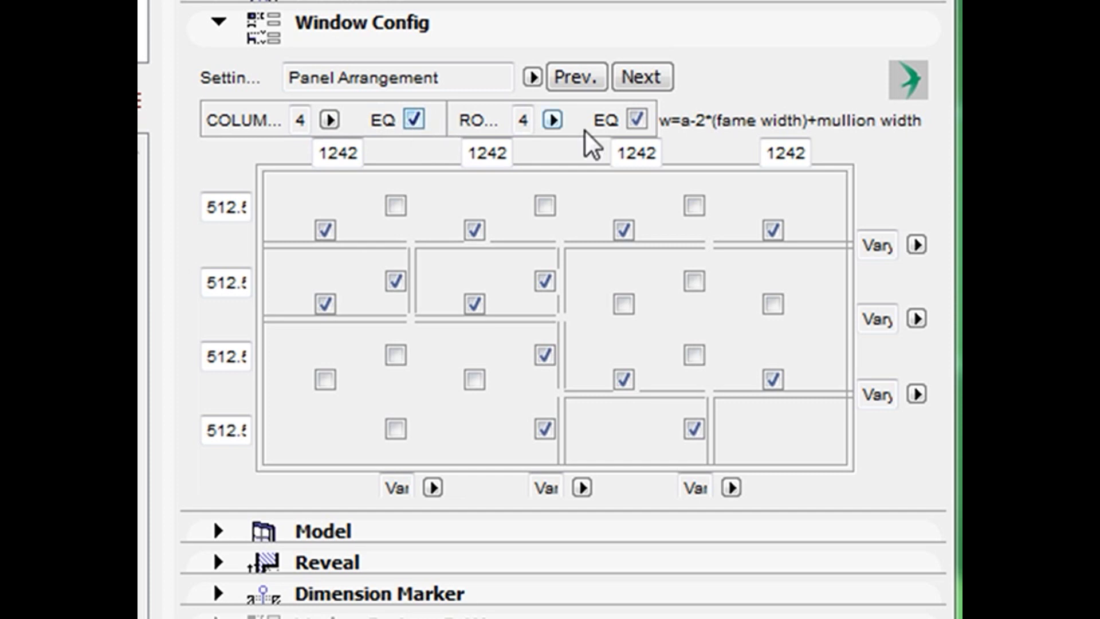
left_click(413, 120)
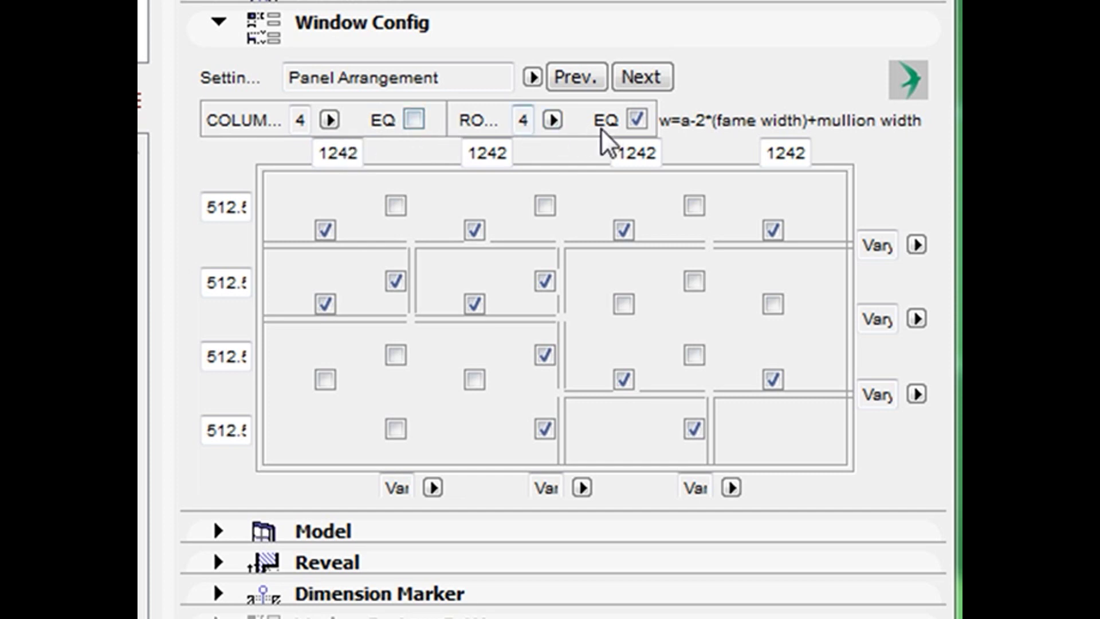
left_click(636, 119)
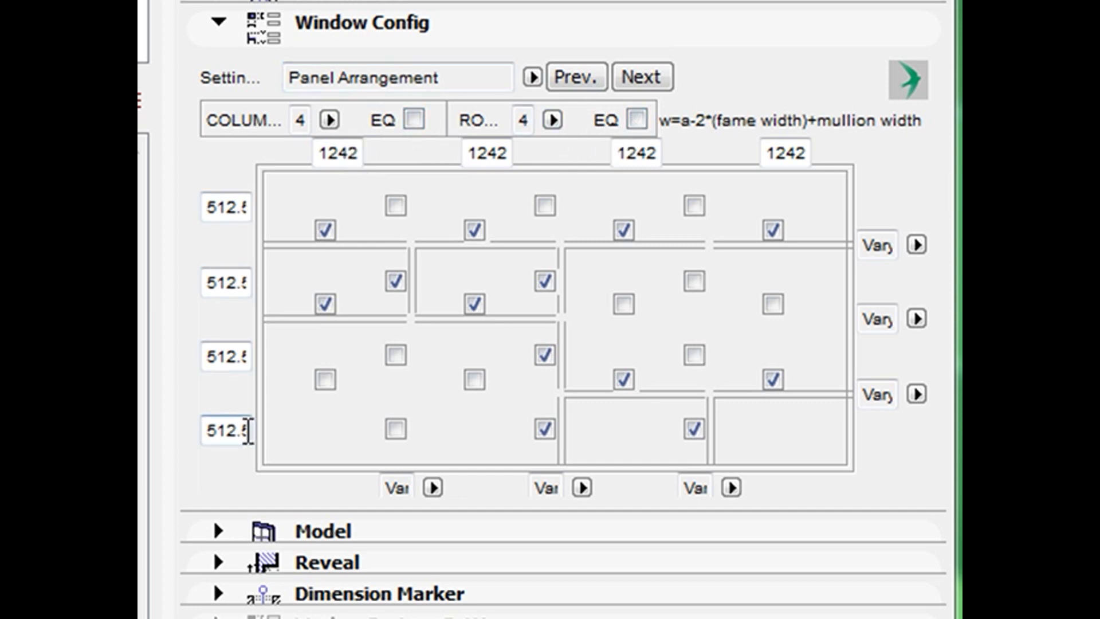
left_click(240, 429)
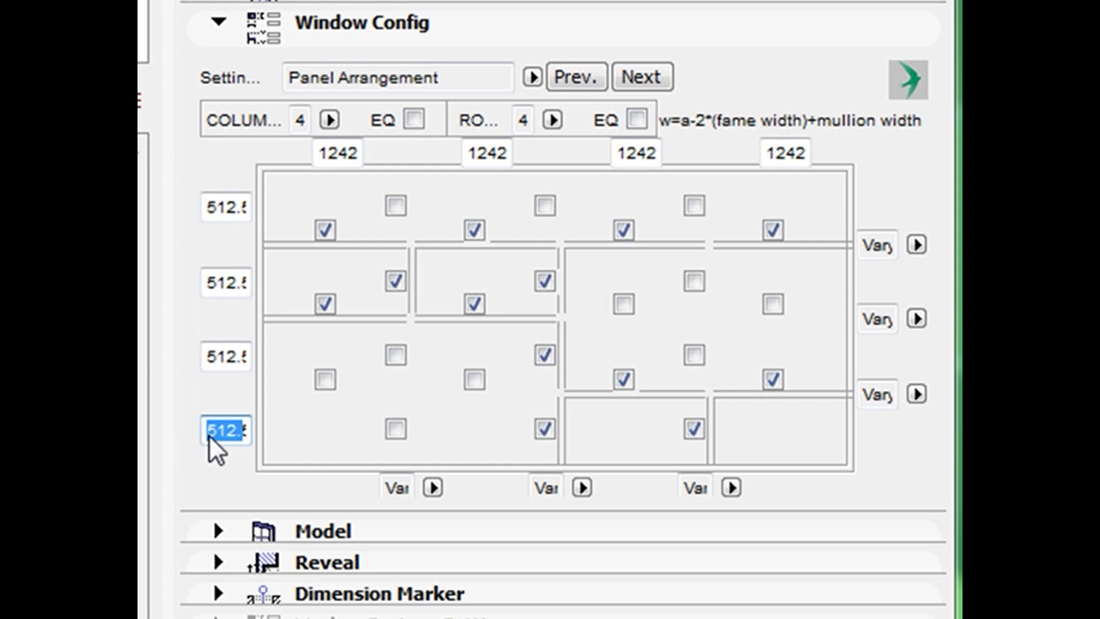
type("6005")
key("Return")
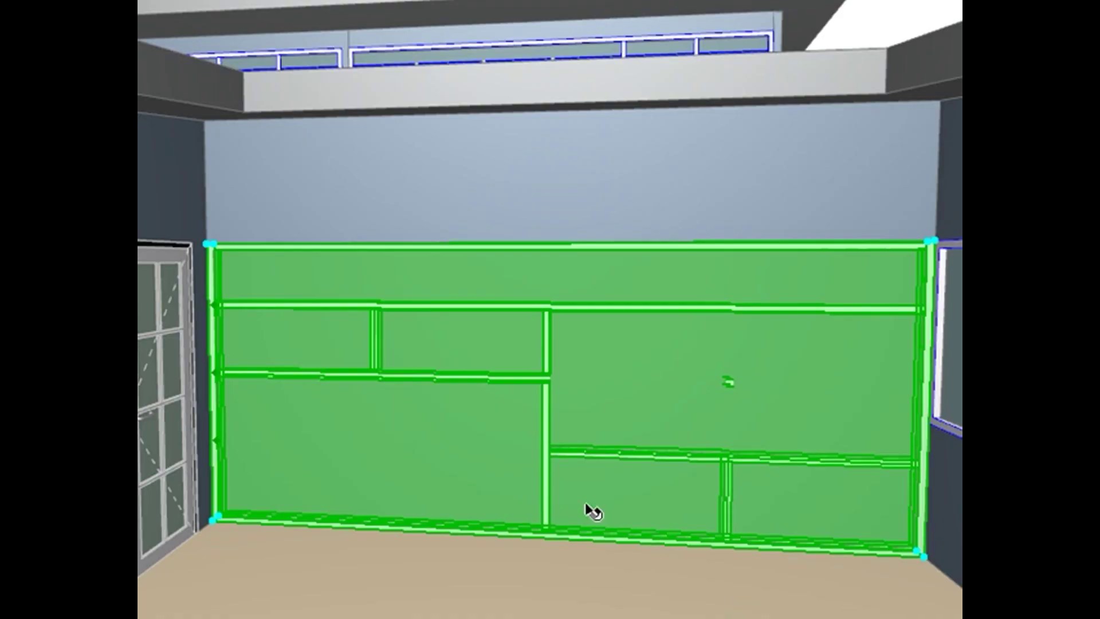
Drag two transom grid lines in 3D, giving row heights 466.9, 249.6, 733.4 and 600
scroll(235, 413, "up", 2)
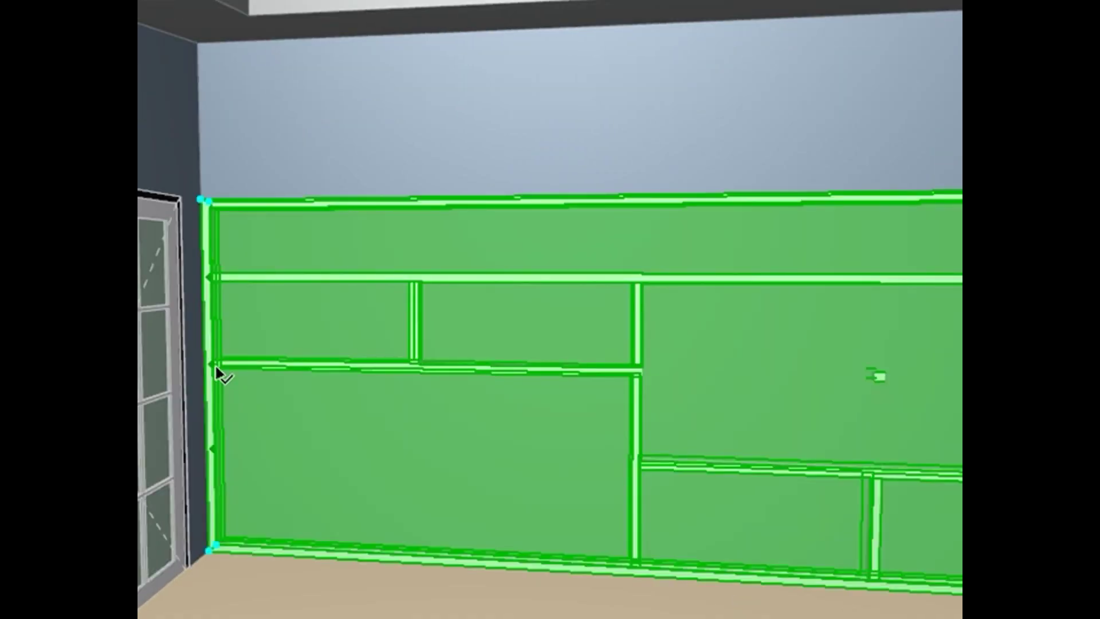
left_click(213, 360)
left_click(214, 323)
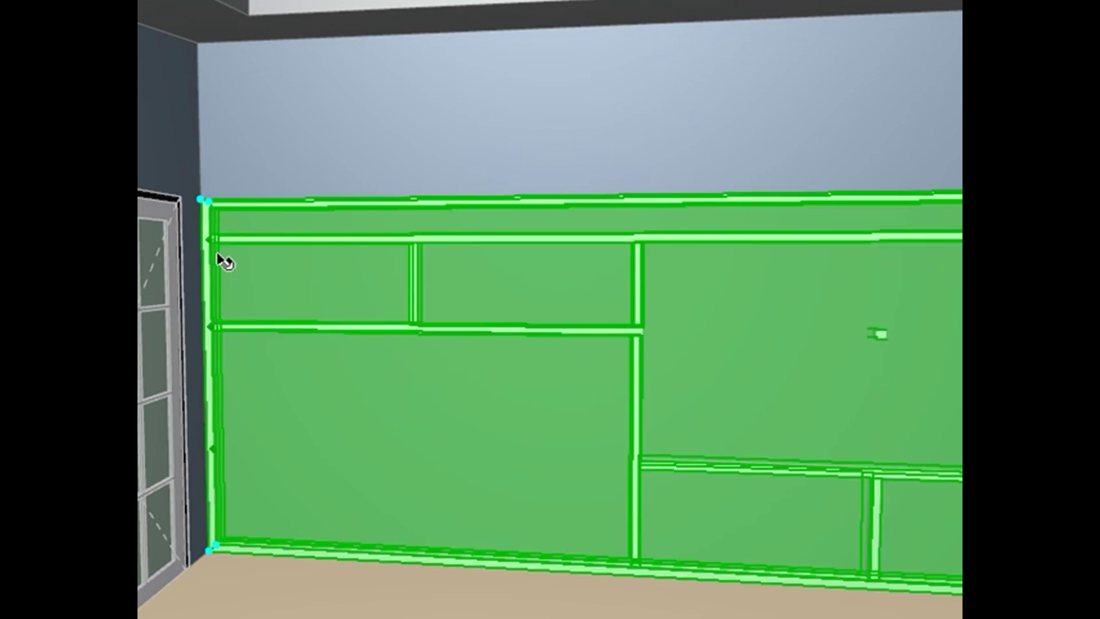
left_click(212, 239)
left_click(212, 281)
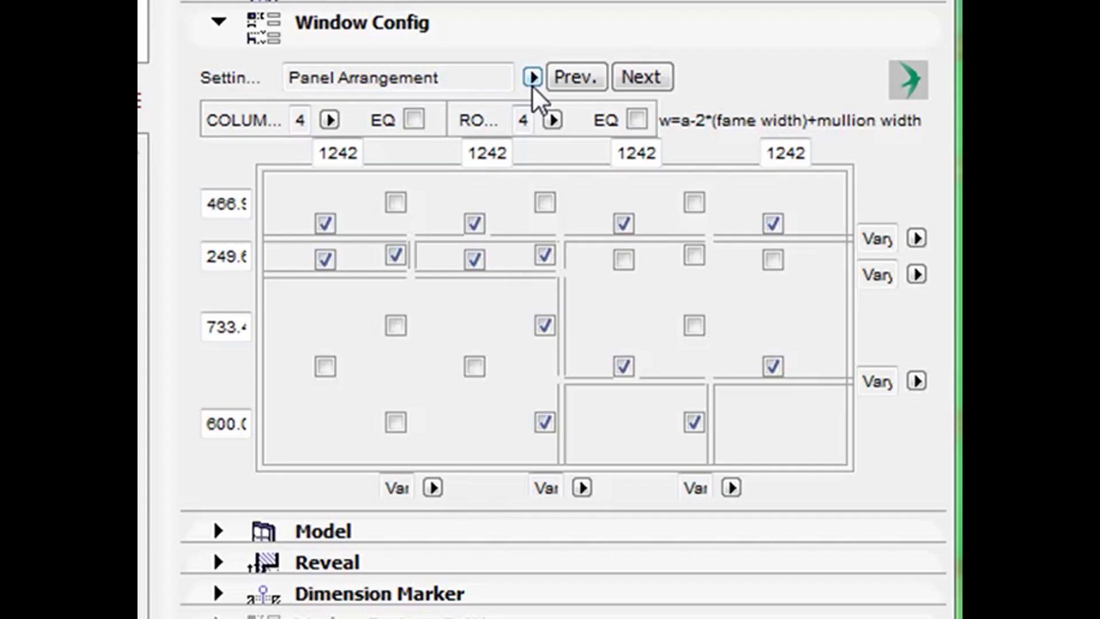
left_click(532, 77)
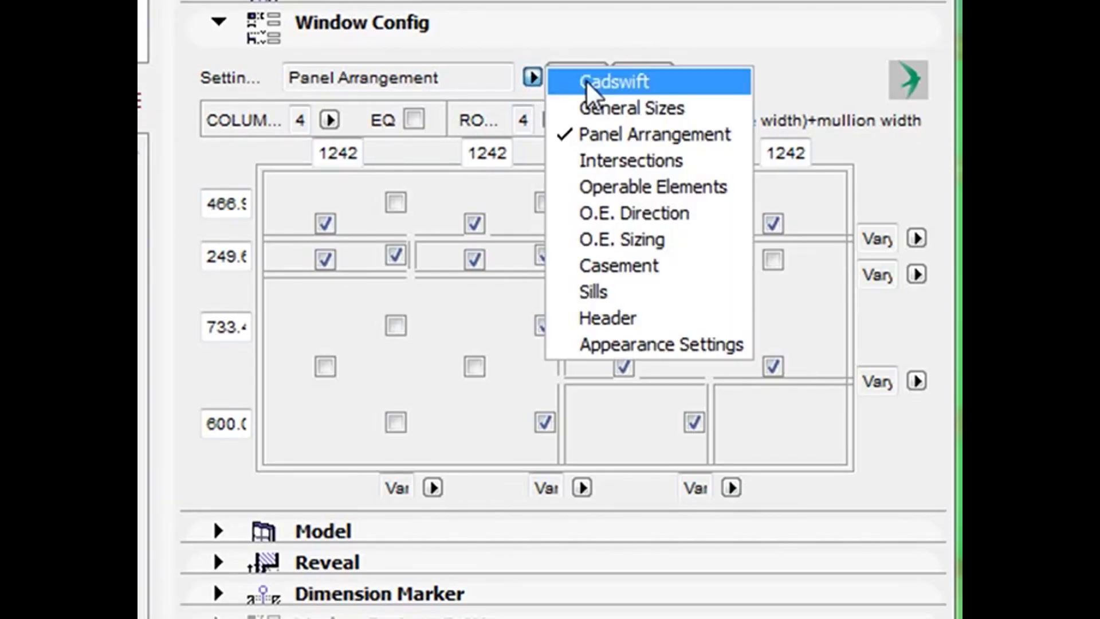
Switch to Operable Elements, keep four elements, and leave element 1 starting at 0.0
left_click(679, 189)
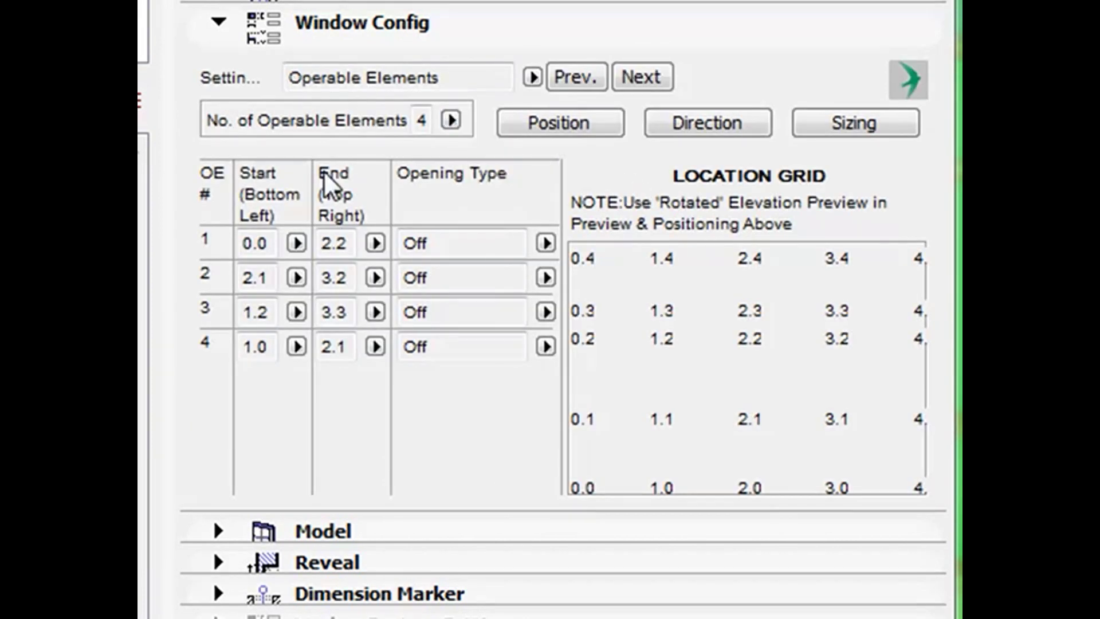
left_click(451, 121)
left_click(505, 229)
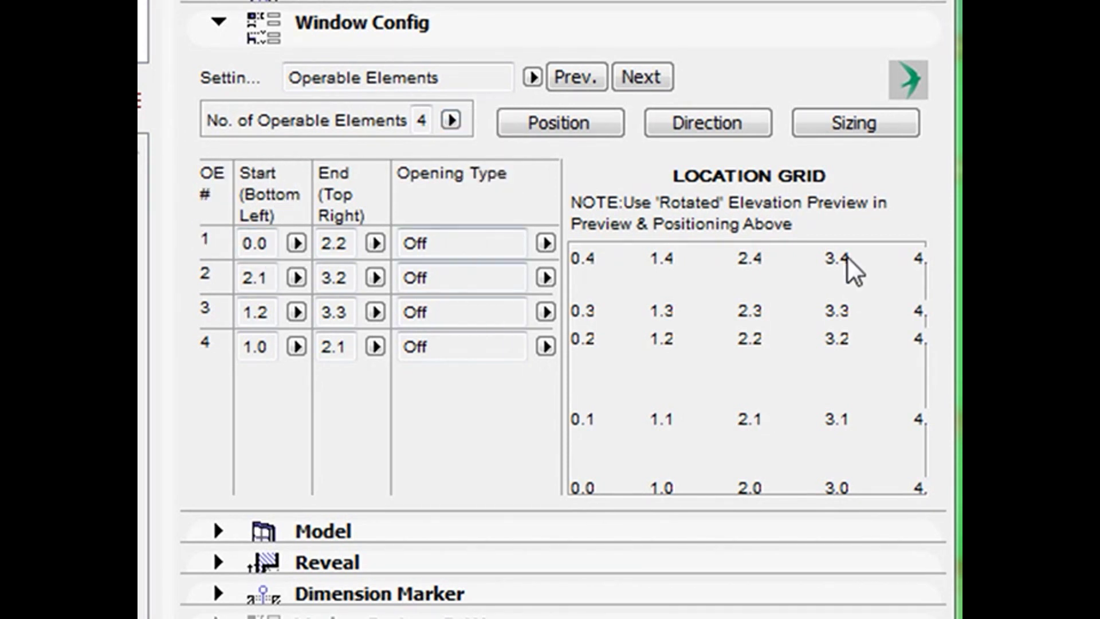
left_click(297, 243)
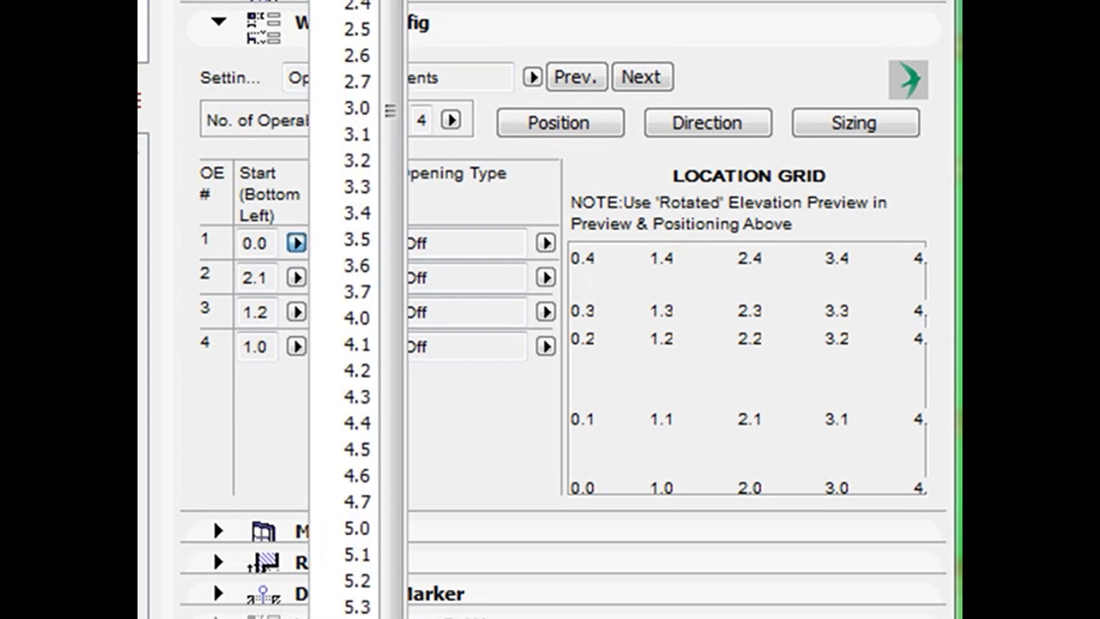
left_click(306, 174)
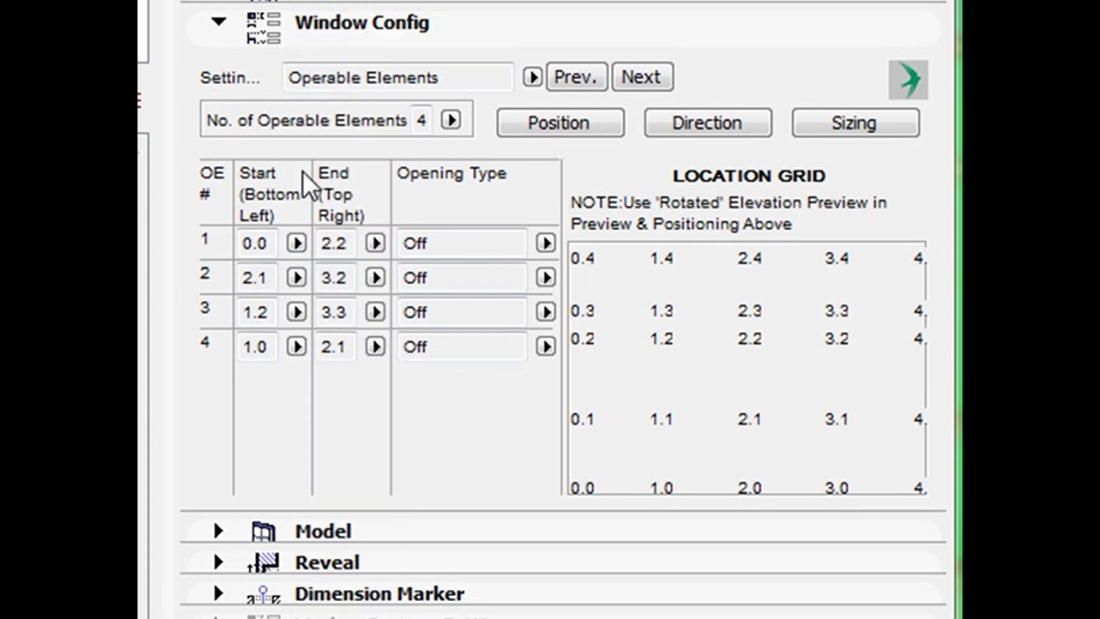
left_click(375, 243)
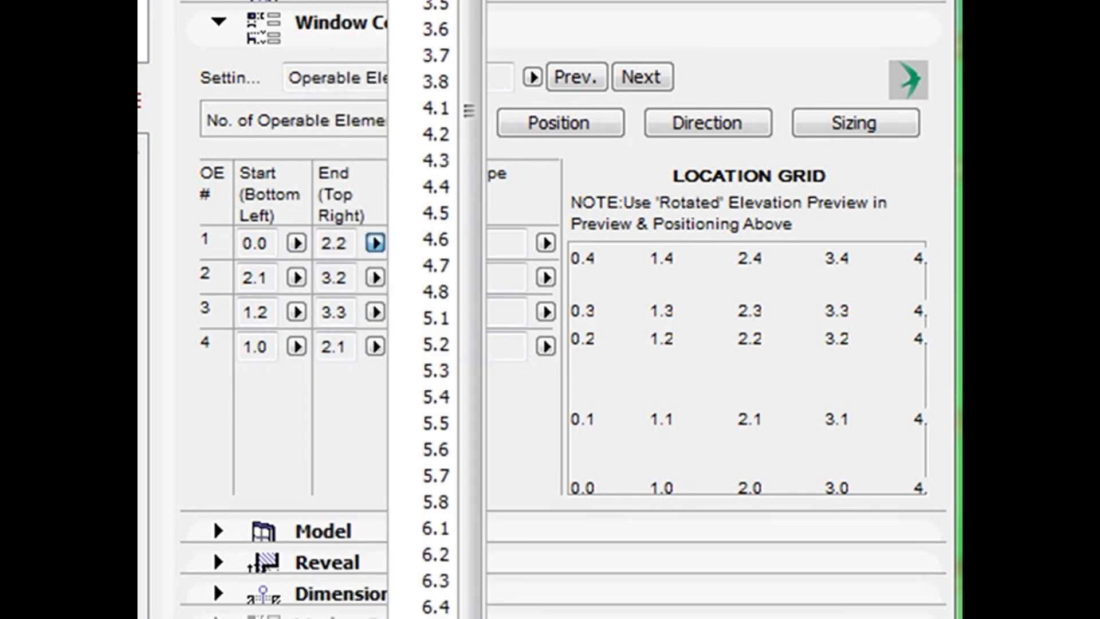
Keep element 1's end at 2.2 and make it a Sliding Door Single
left_click(501, 241)
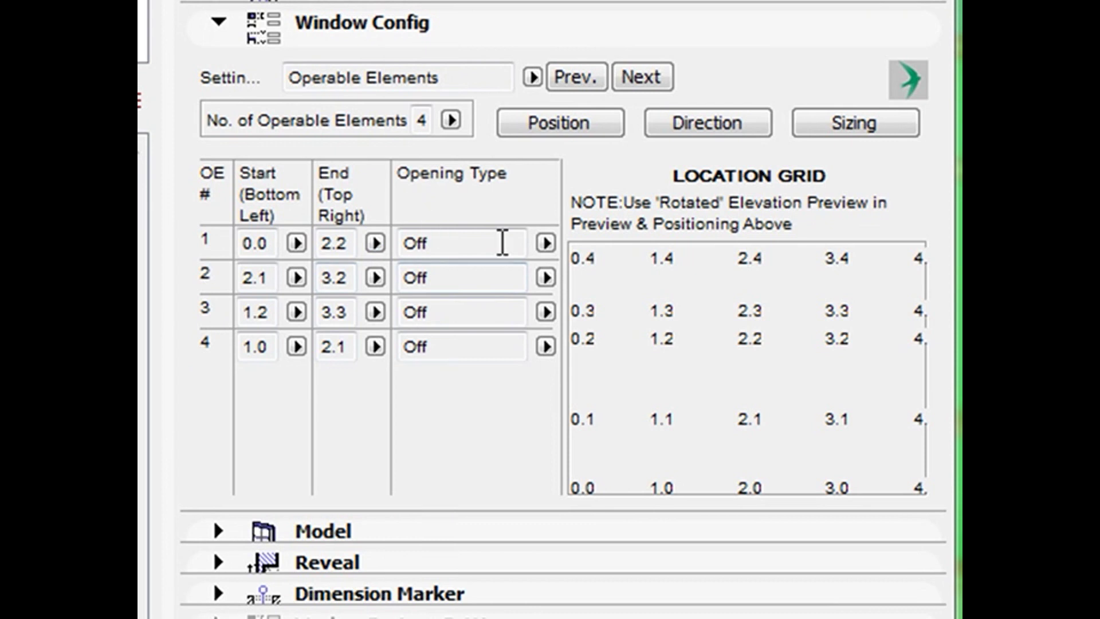
left_click(546, 244)
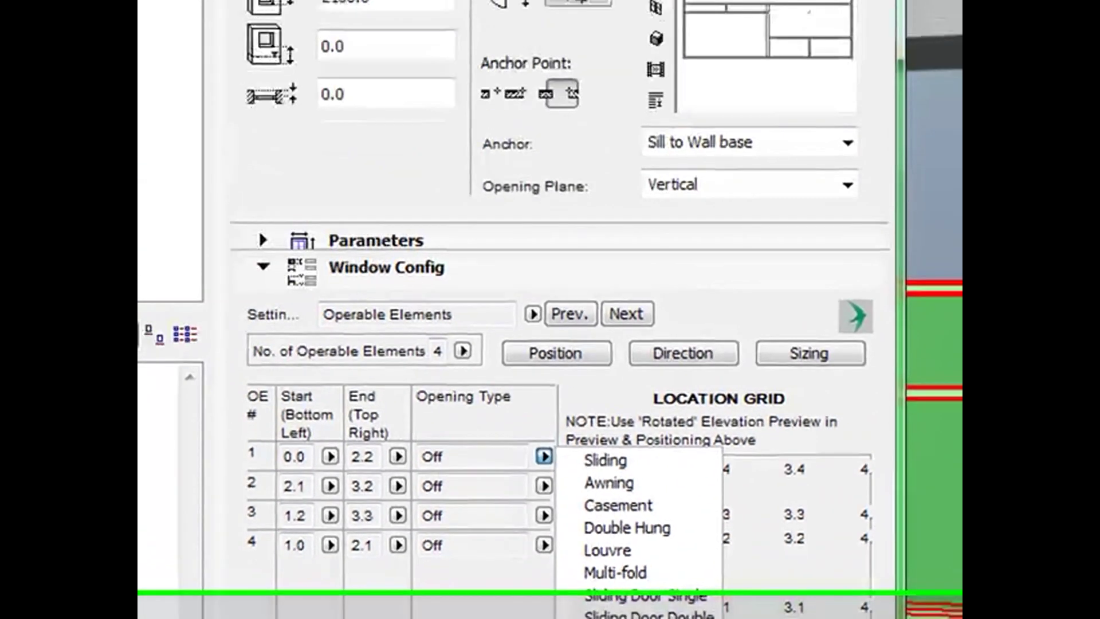
left_click(670, 536)
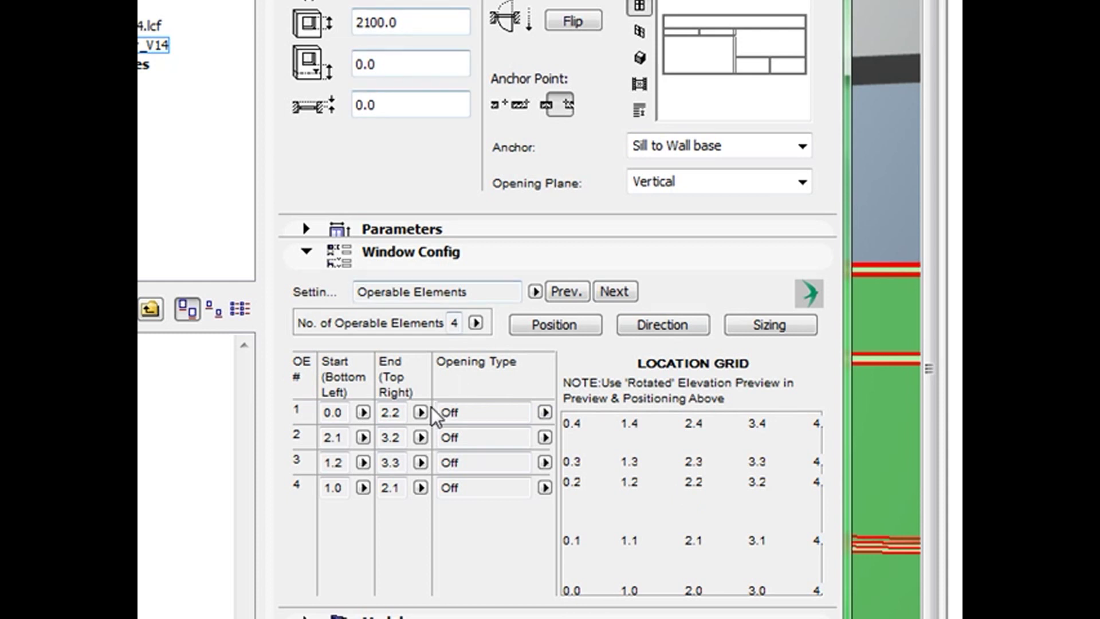
left_click(545, 413)
left_click(628, 535)
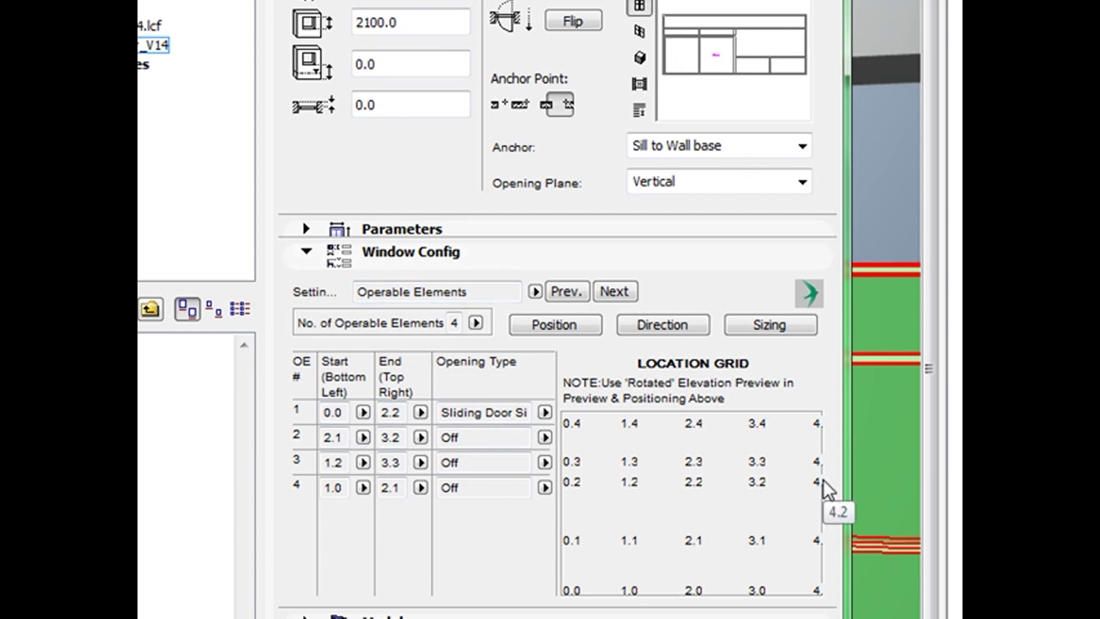
Make element 2 a Multi-fold opening ending at 4.3
left_click(423, 436)
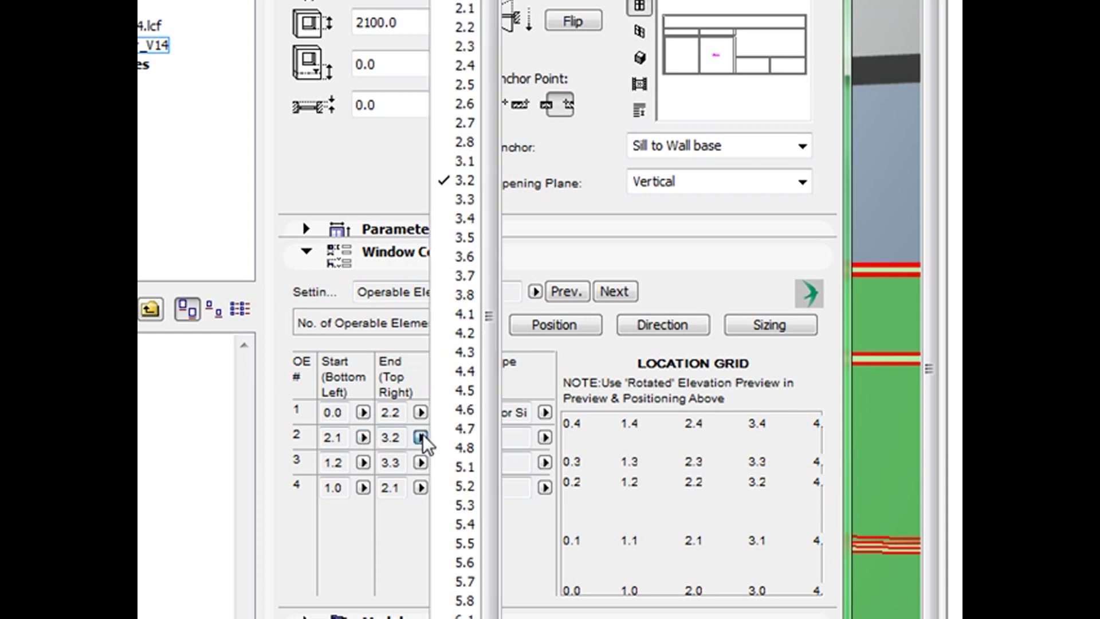
left_click(469, 335)
left_click(545, 437)
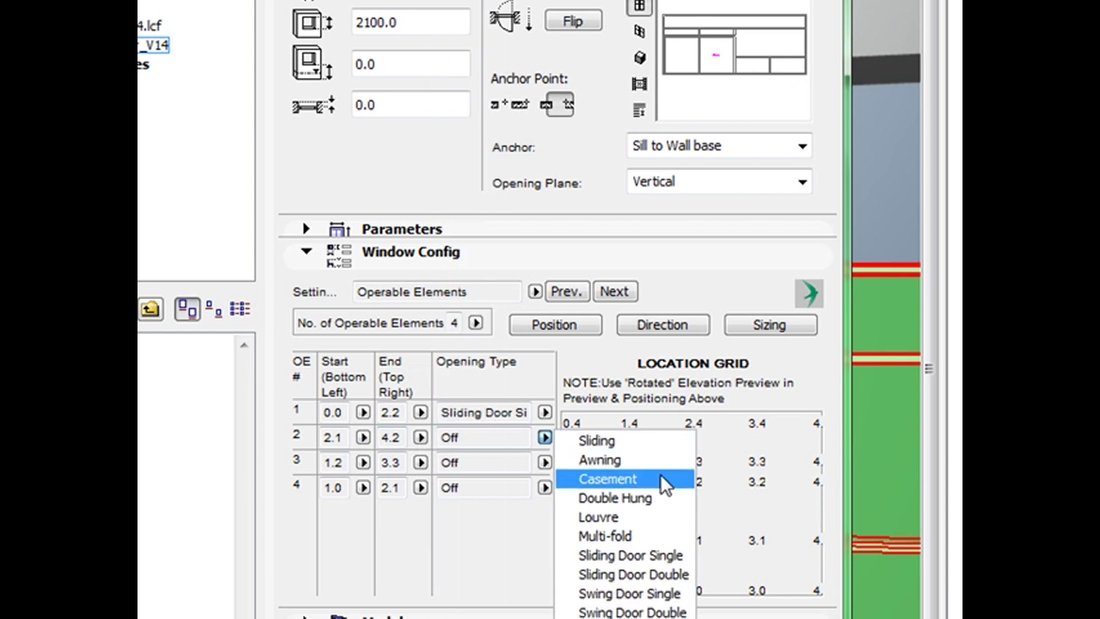
left_click(623, 532)
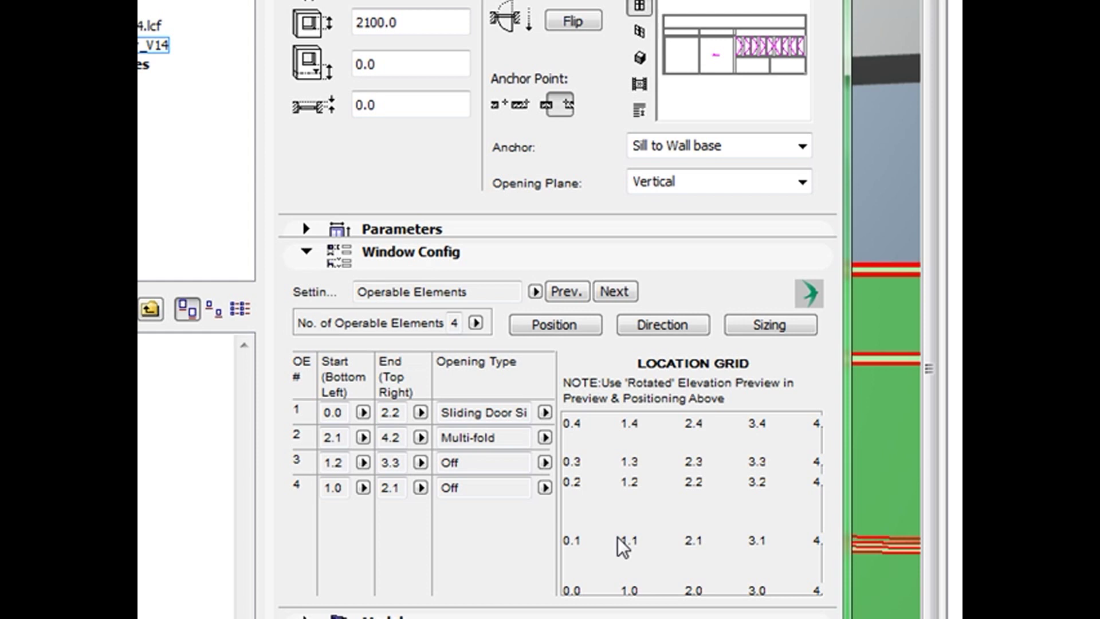
left_click(421, 437)
left_click(453, 352)
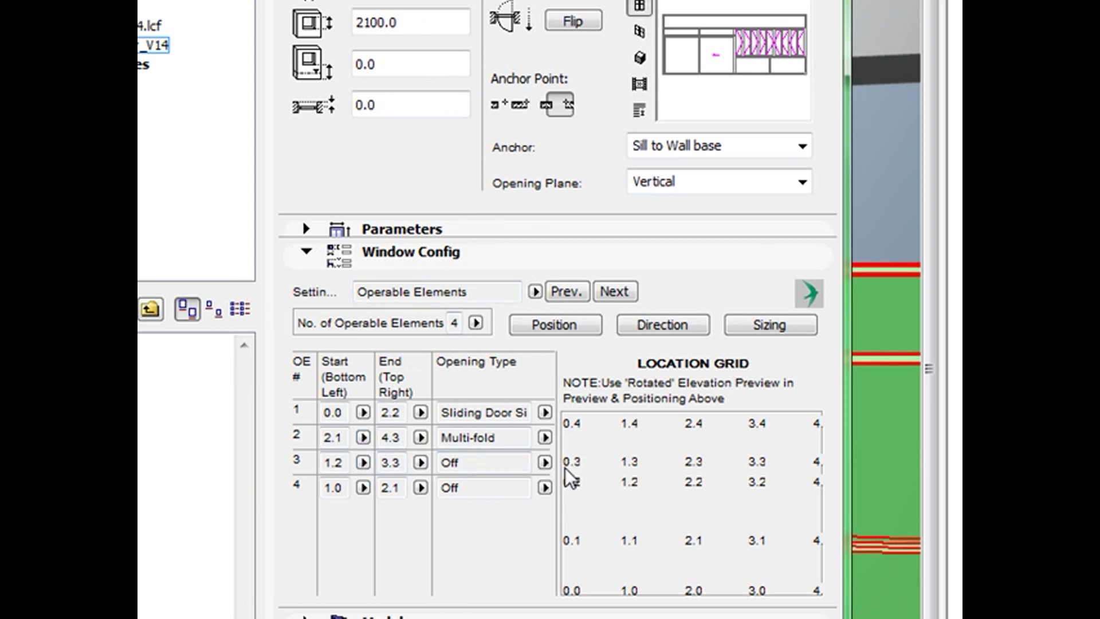
Make element 3 a Louvre spanning 0.3 to 4.4
left_click(363, 462)
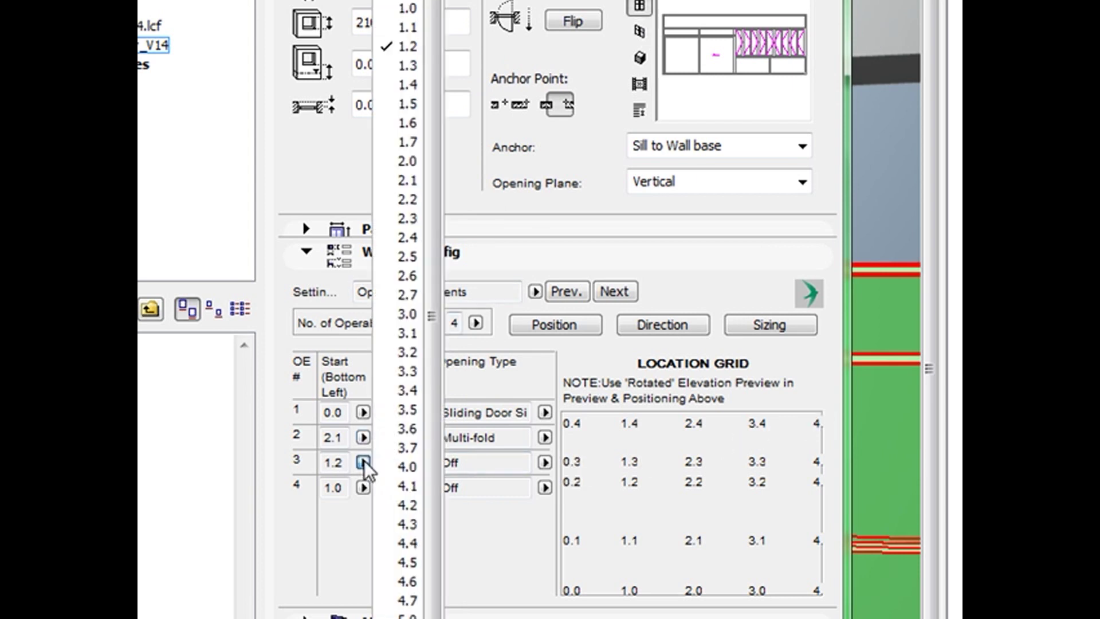
left_click(393, 89)
left_click(421, 462)
left_click(504, 462)
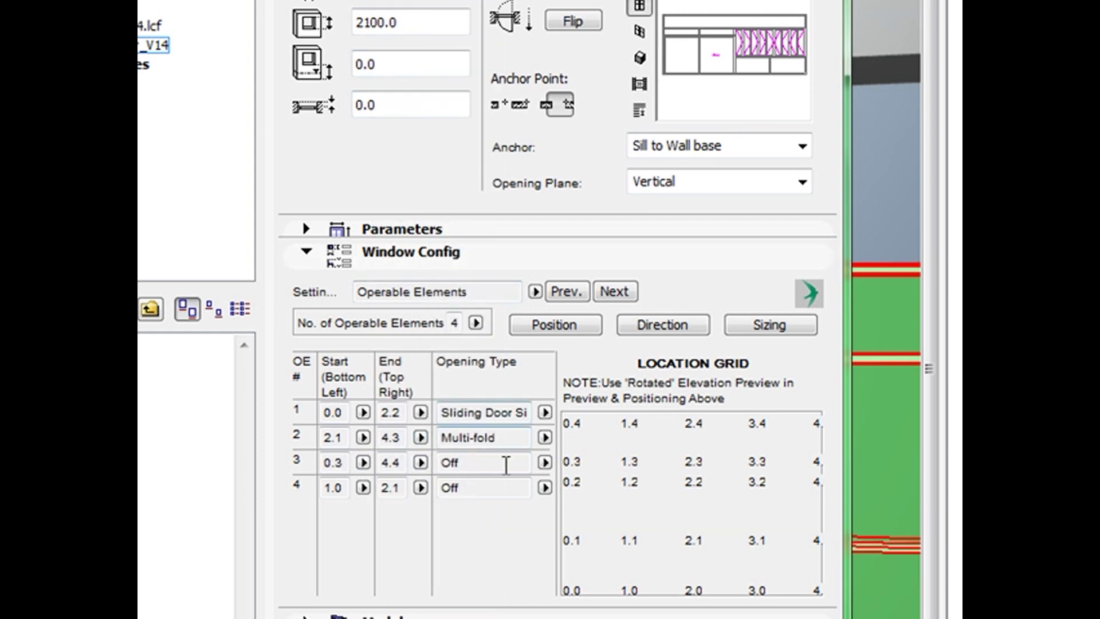
left_click(544, 463)
left_click(620, 543)
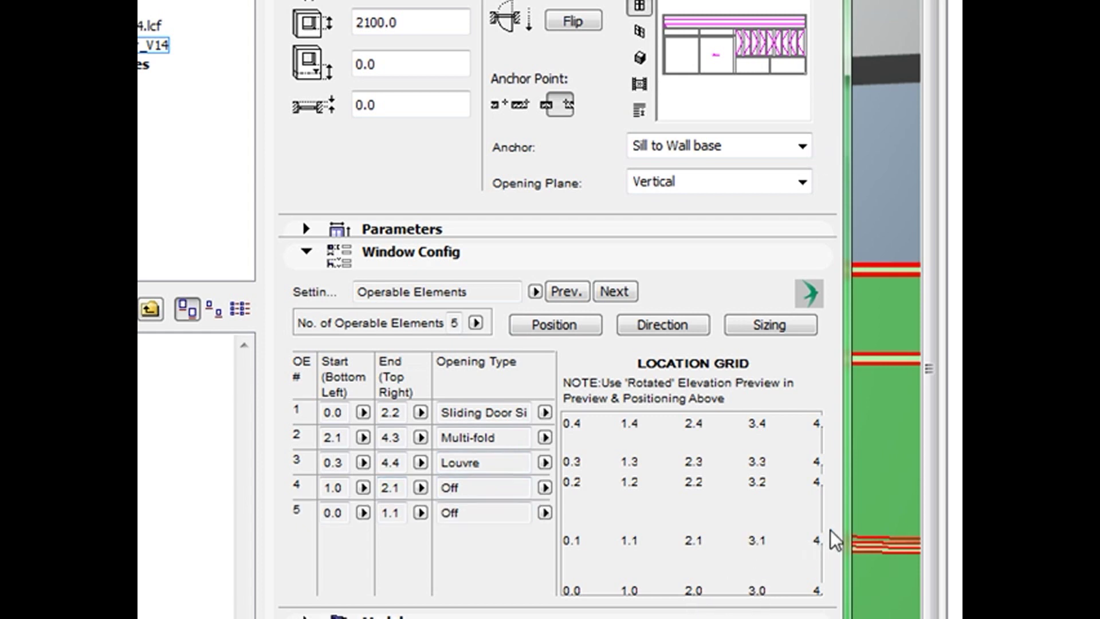
Set element 4 to span 2.0–3.1 and element 5 to span 3.0–4.1
left_click(362, 487)
left_click(396, 162)
left_click(421, 487)
left_click(444, 232)
left_click(366, 512)
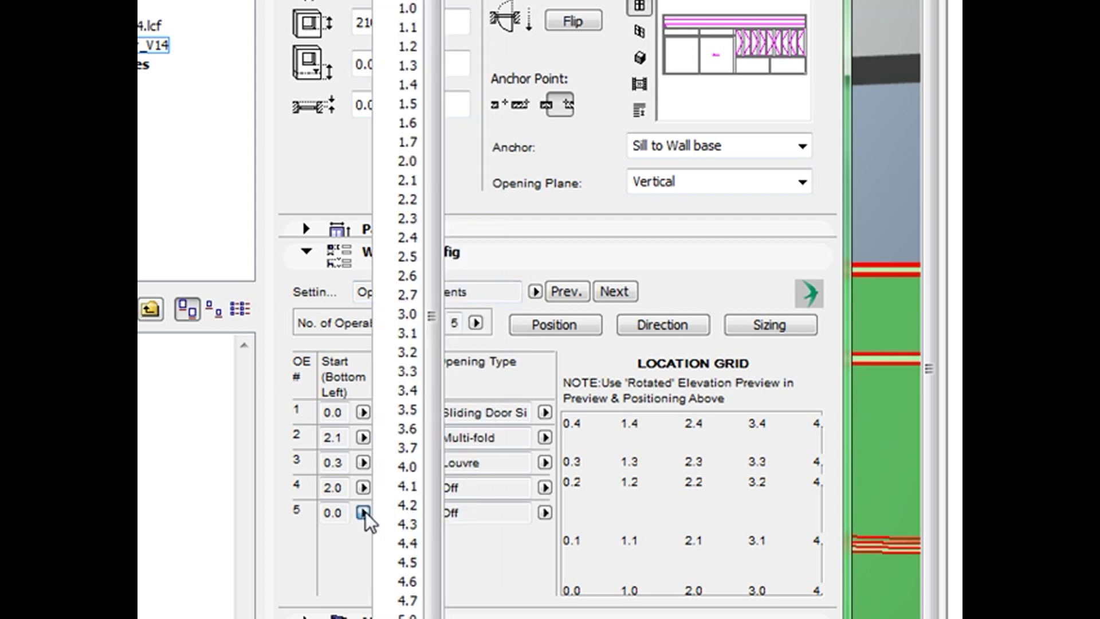
left_click(404, 350)
left_click(420, 512)
left_click(457, 346)
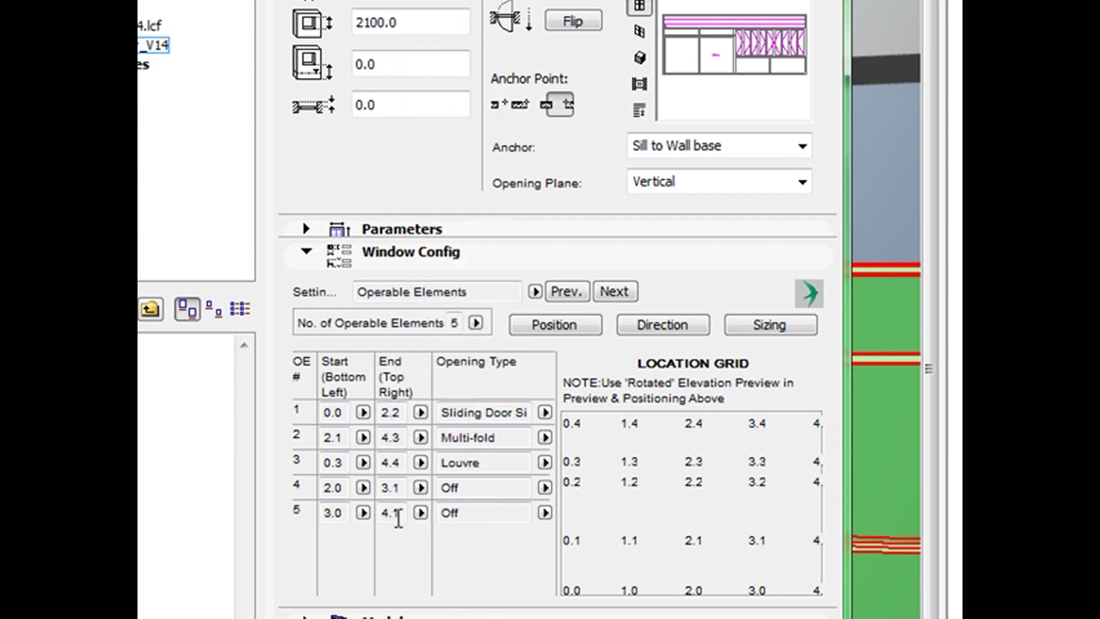
Make both elements 4 and 5 Casement openings
left_click(544, 487)
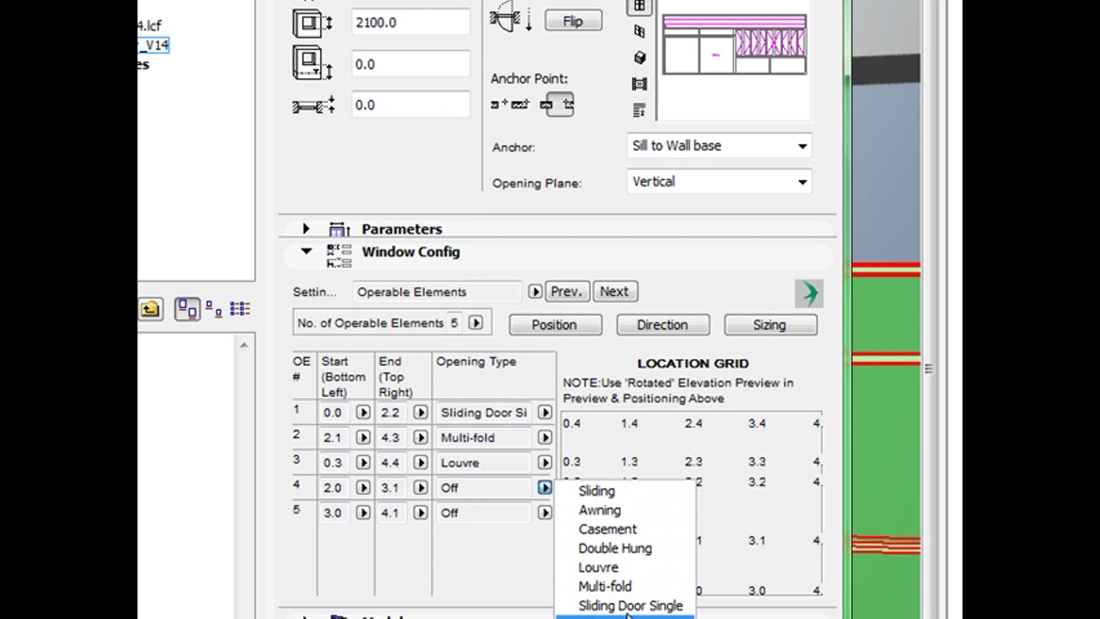
left_click(601, 528)
left_click(544, 513)
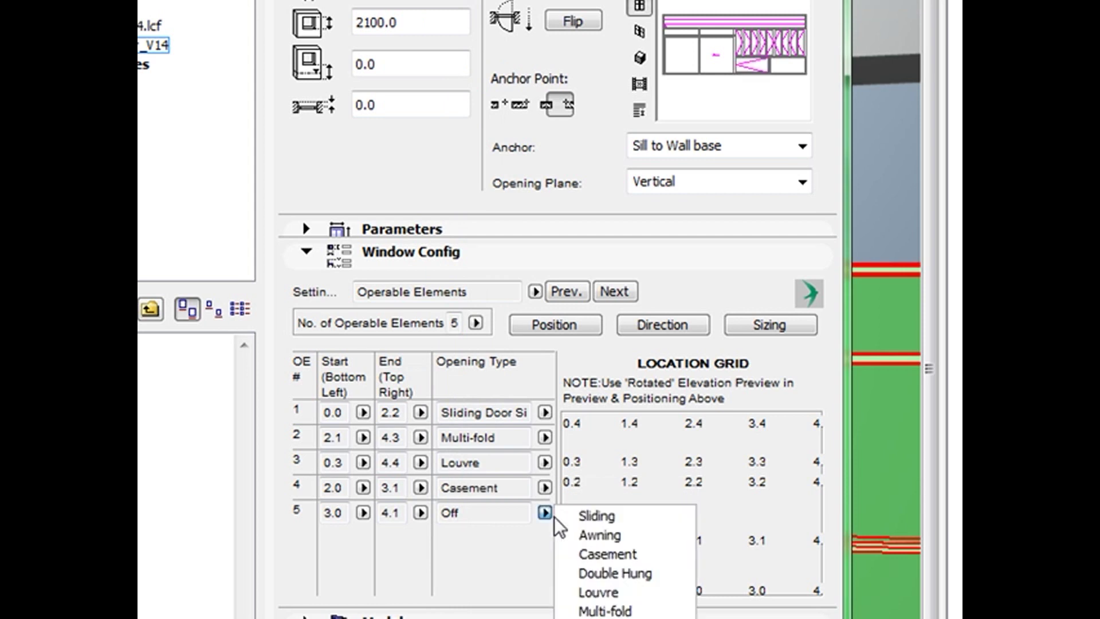
left_click(607, 551)
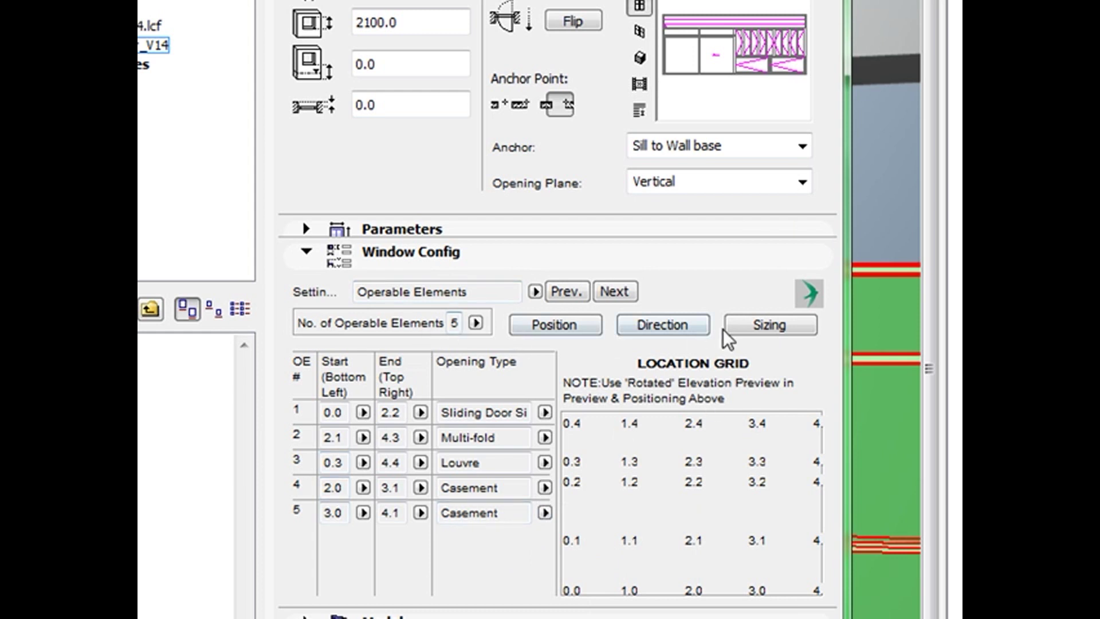
On the O.E. Direction page, center the sliding door on the mullion
left_click(664, 325)
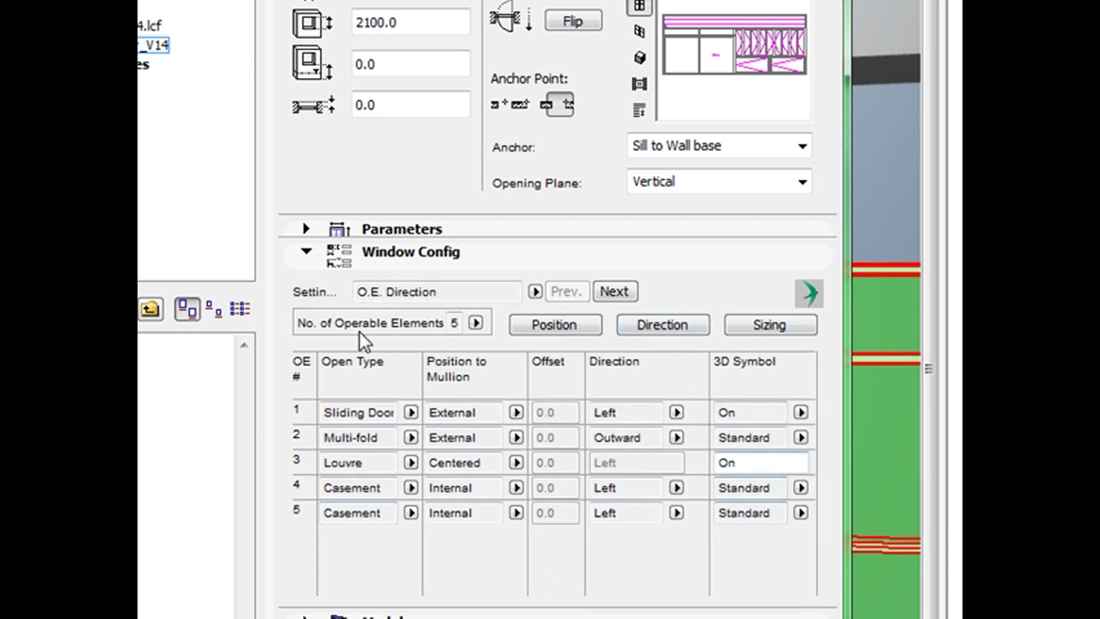
left_click(584, 325)
left_click(516, 413)
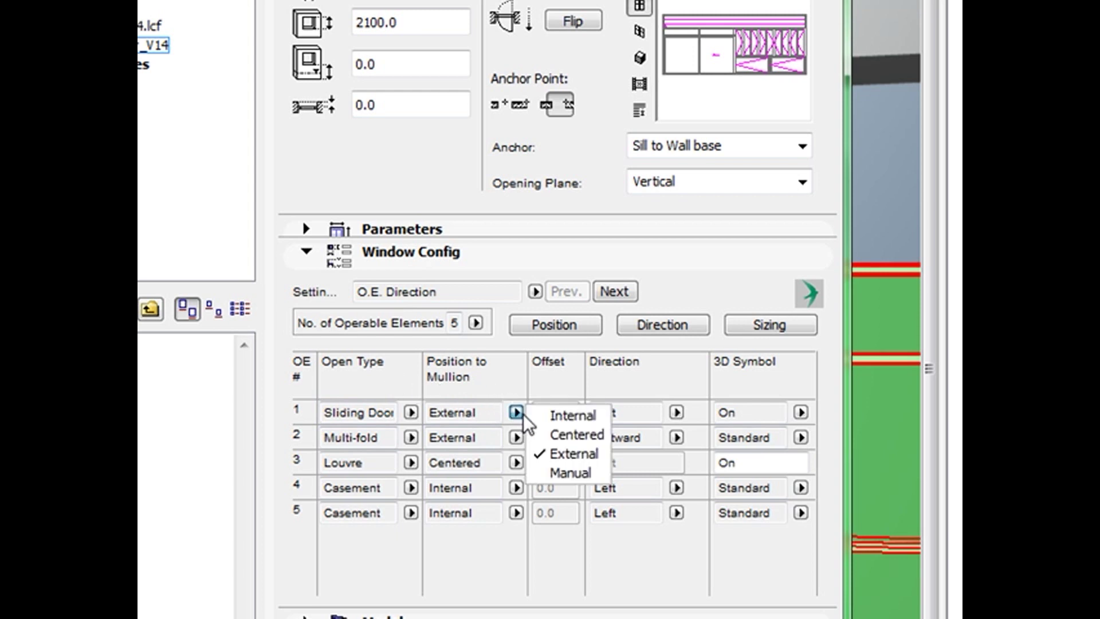
left_click(575, 473)
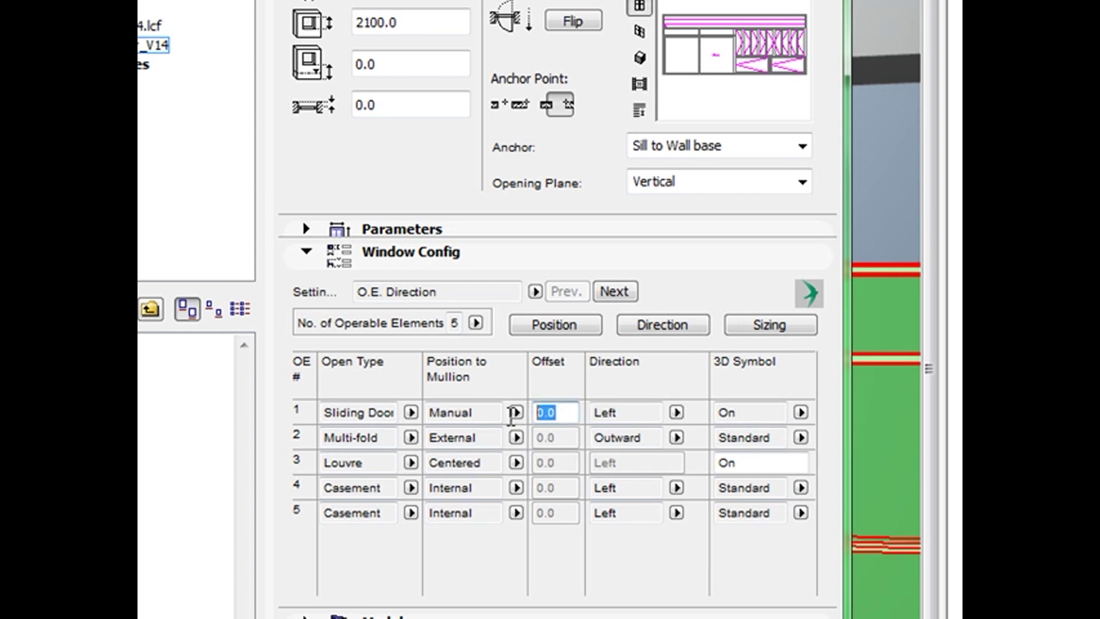
left_click(517, 412)
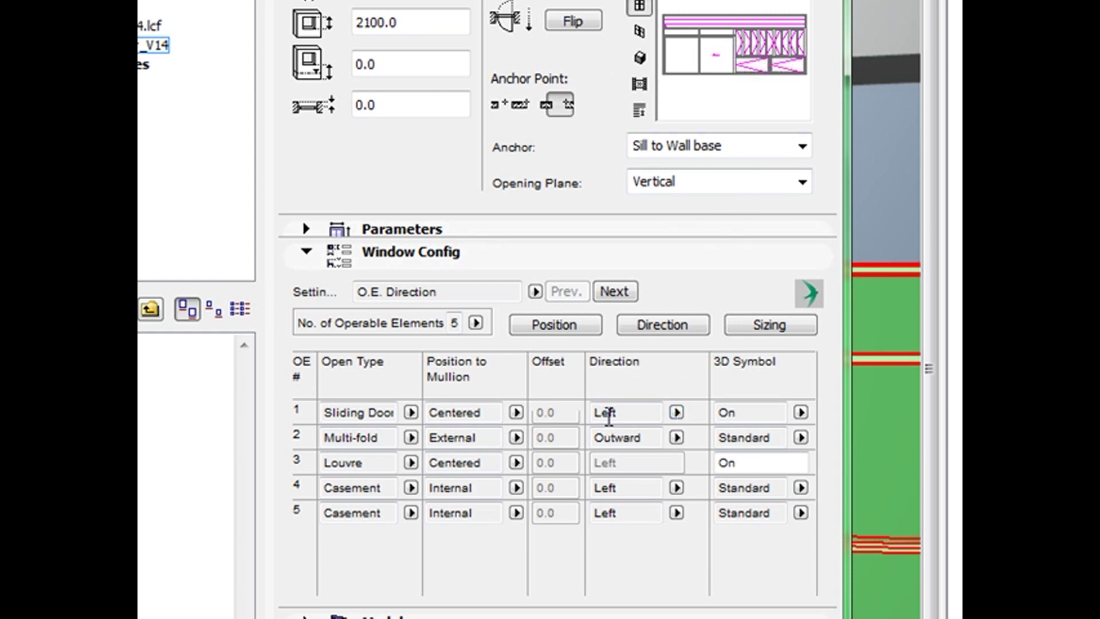
Make the multi-fold open inward and casement element 4 open to the right
left_click(676, 438)
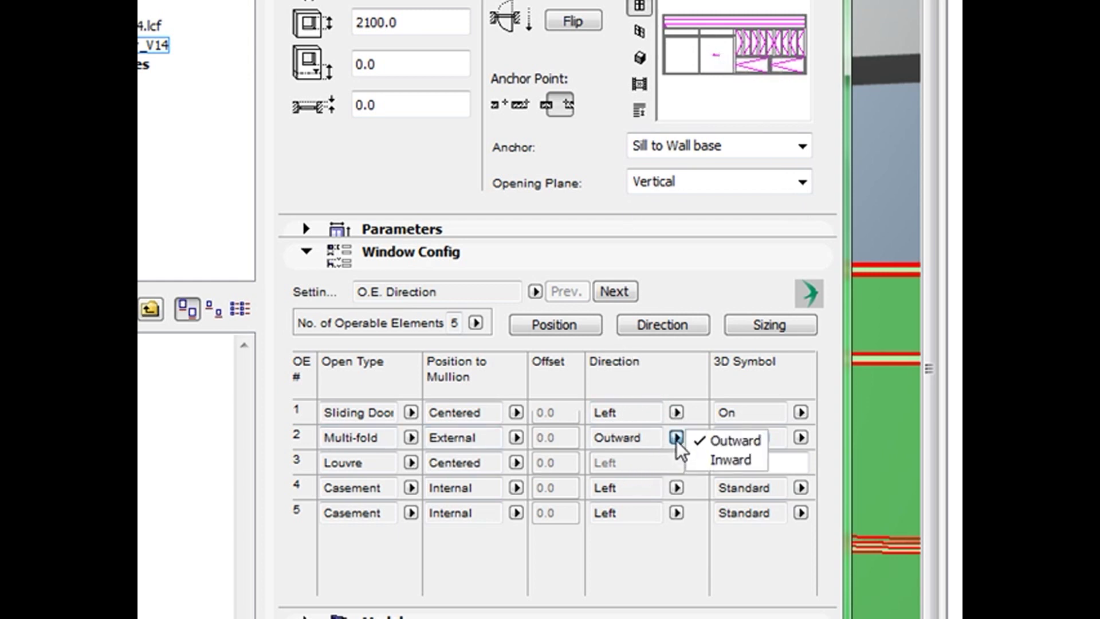
left_click(733, 462)
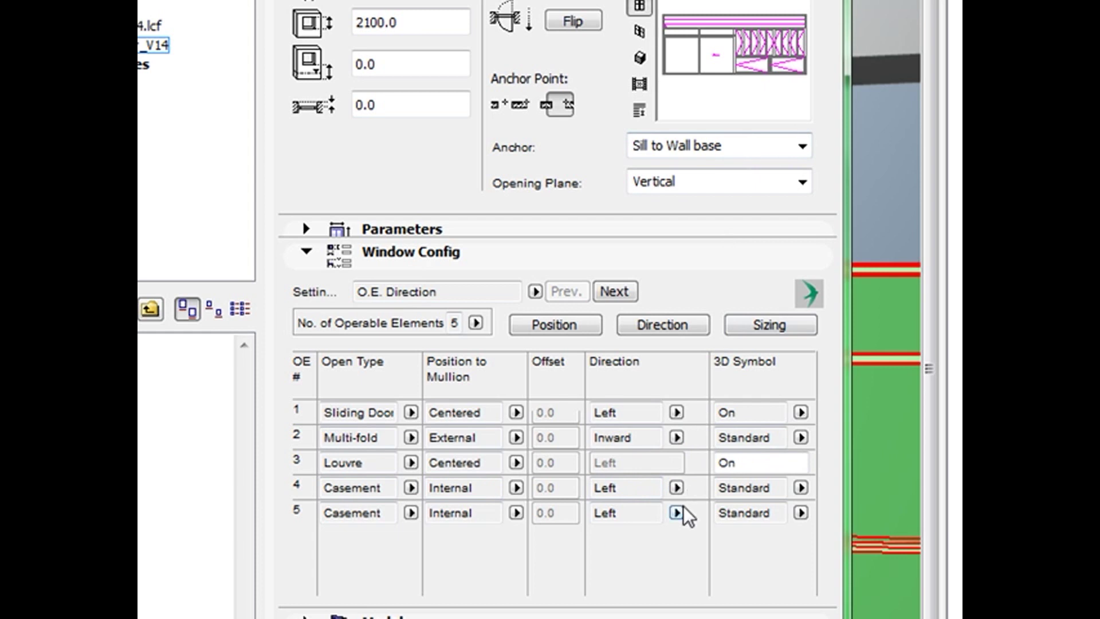
left_click(677, 488)
left_click(722, 514)
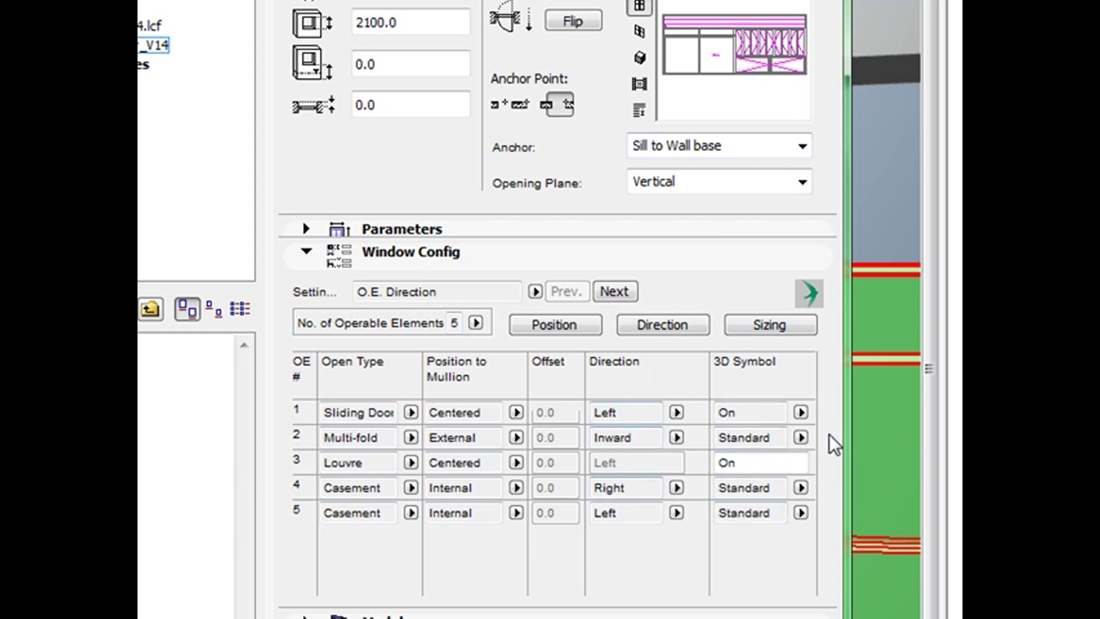
Reverse the multi-fold's 3D symbol and pick a 3D symbol option for casement 4
left_click(801, 413)
left_click(805, 437)
left_click(801, 438)
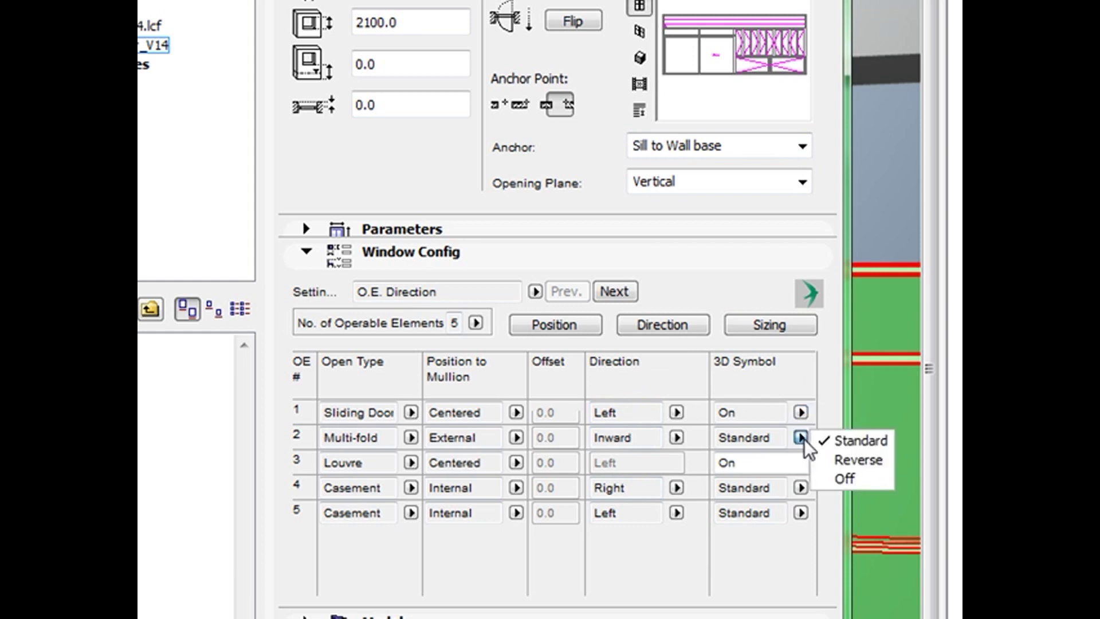
left_click(857, 459)
left_click(801, 488)
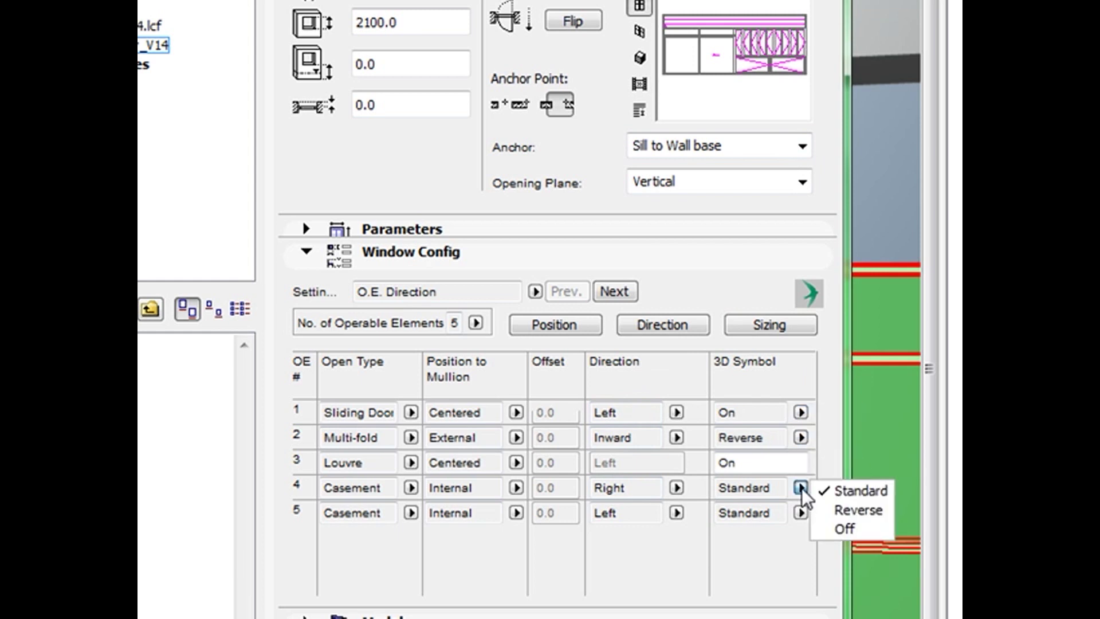
left_click(859, 509)
On the Sizing page, set the multi-fold left panels to 3 and close the window settings
left_click(768, 324)
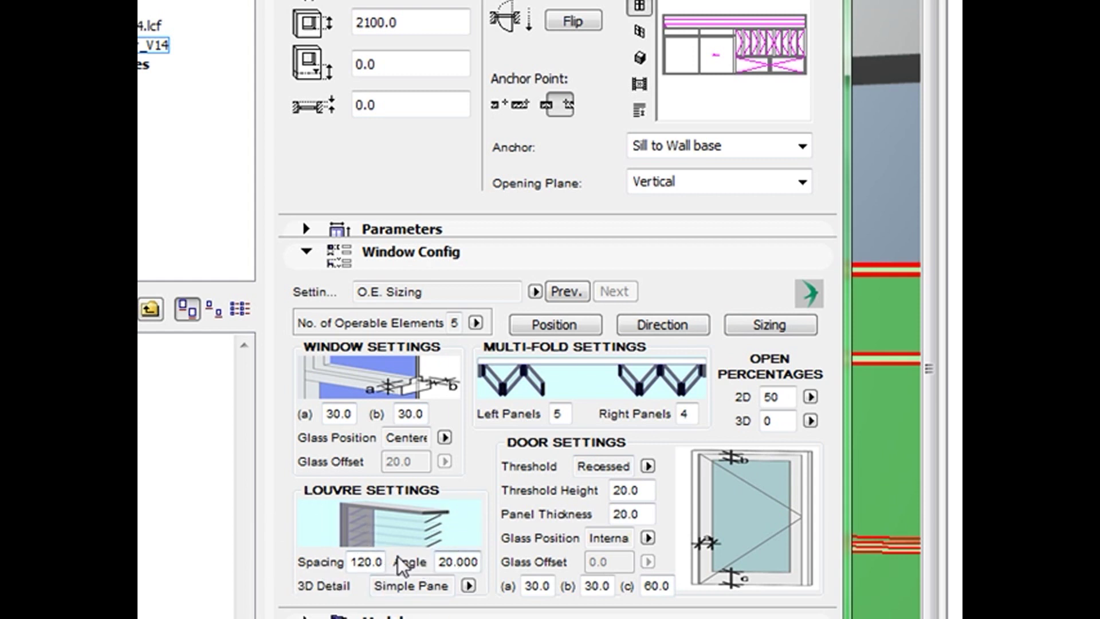
left_click(473, 585)
left_click(475, 599)
double_click(567, 414)
type("3")
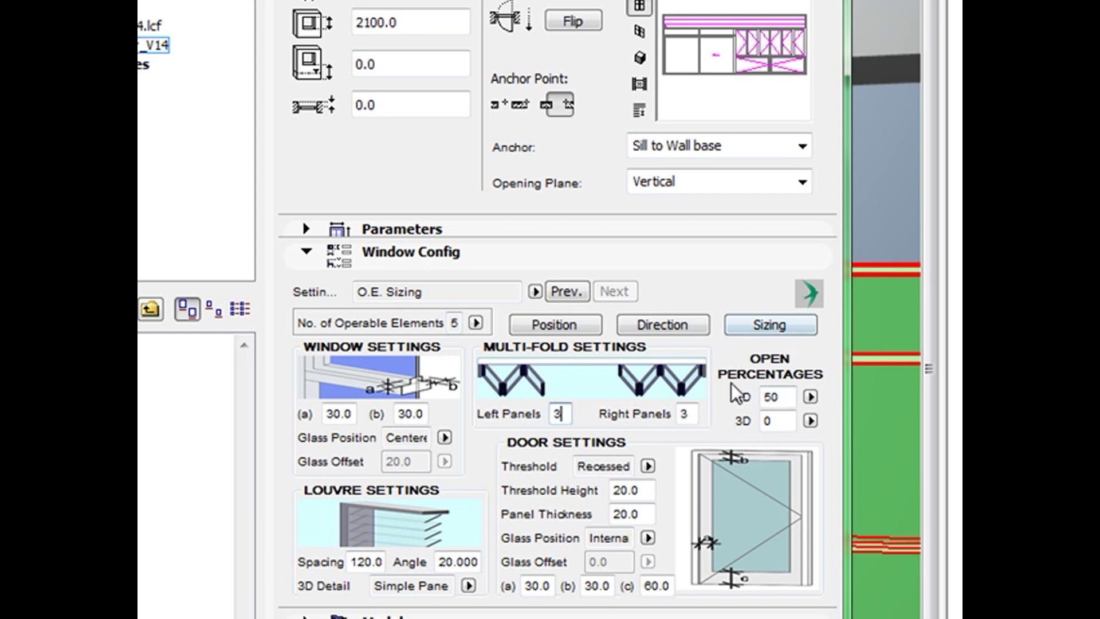
left_click(762, 397)
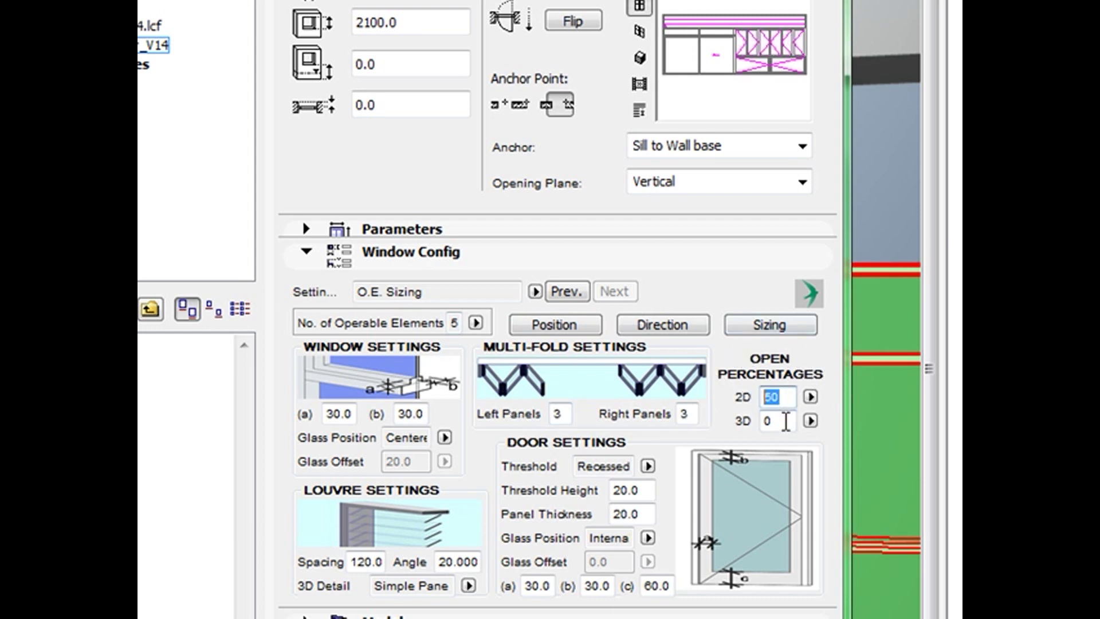
key("Tab")
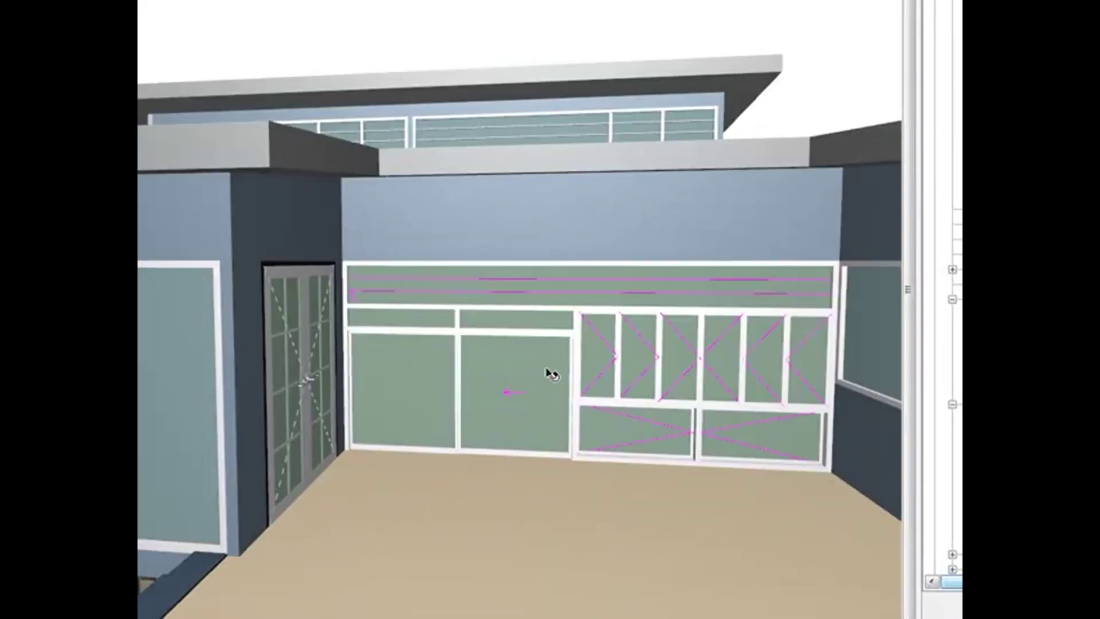
left_click(552, 374)
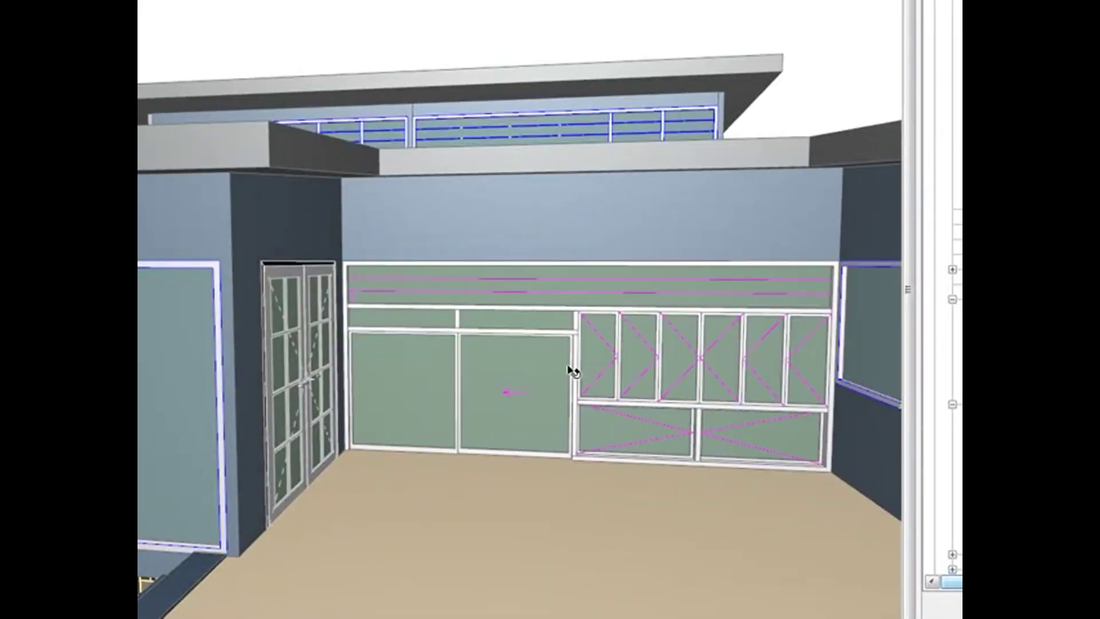
Orbit the 3D view, select the SwiftWindow_V14 window and reopen its settings dialog
scroll(571, 372, "up", 5)
scroll(695, 419, "down", 3)
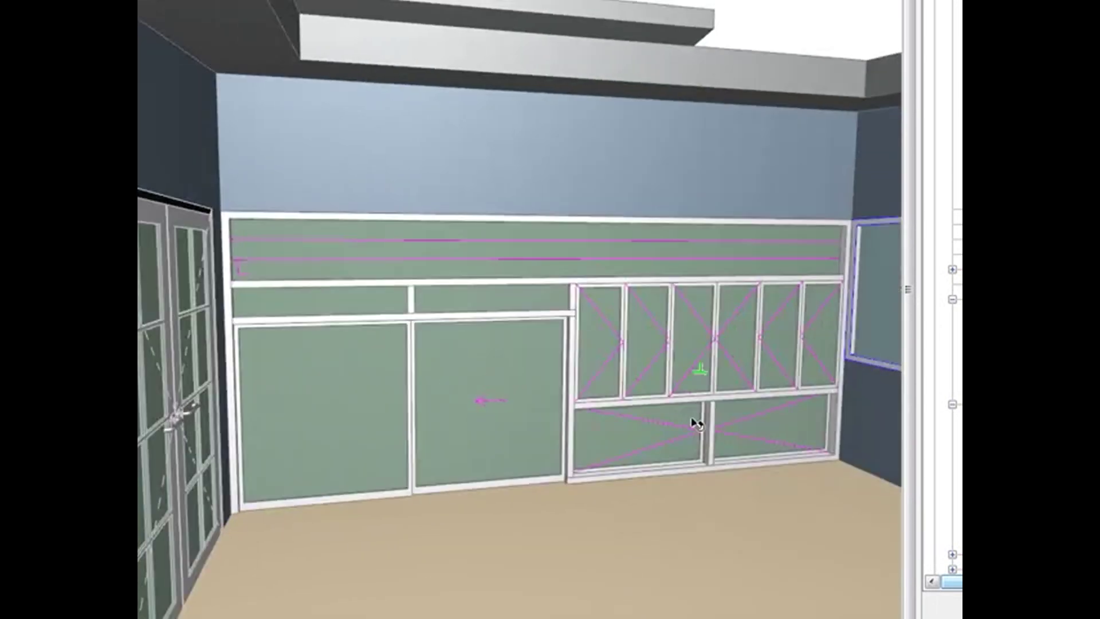
scroll(694, 421, "up", 6)
scroll(567, 384, "down", 5)
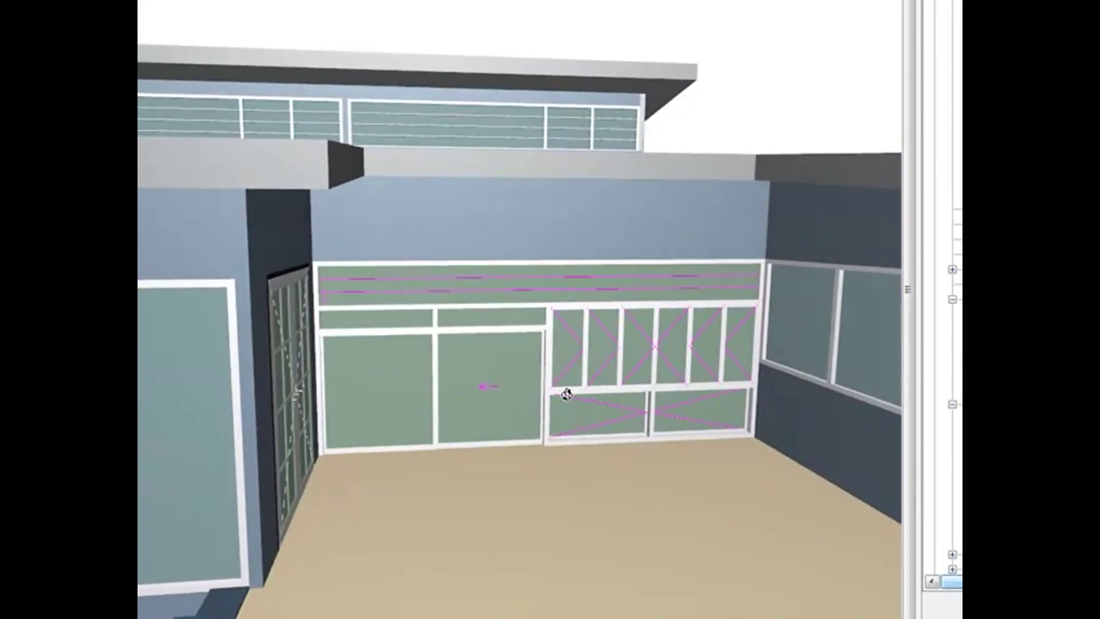
middle_click_drag(567, 383, 450, 332)
scroll(450, 332, "up", 5)
scroll(449, 332, "down", 2)
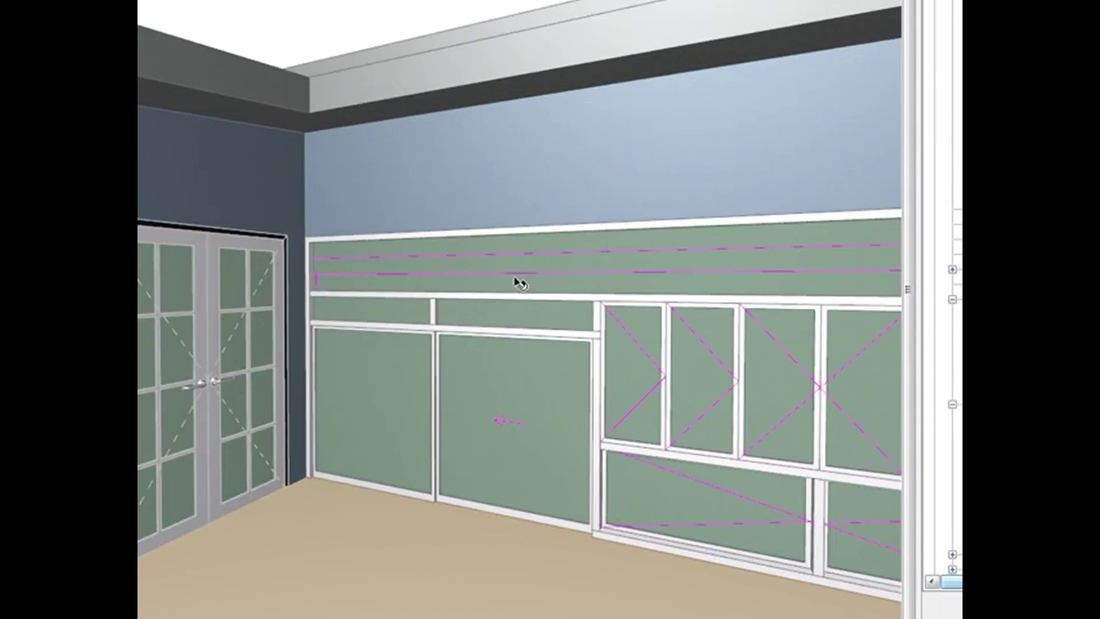
left_click(503, 278)
scroll(573, 401, "up", 3)
left_click(553, 403)
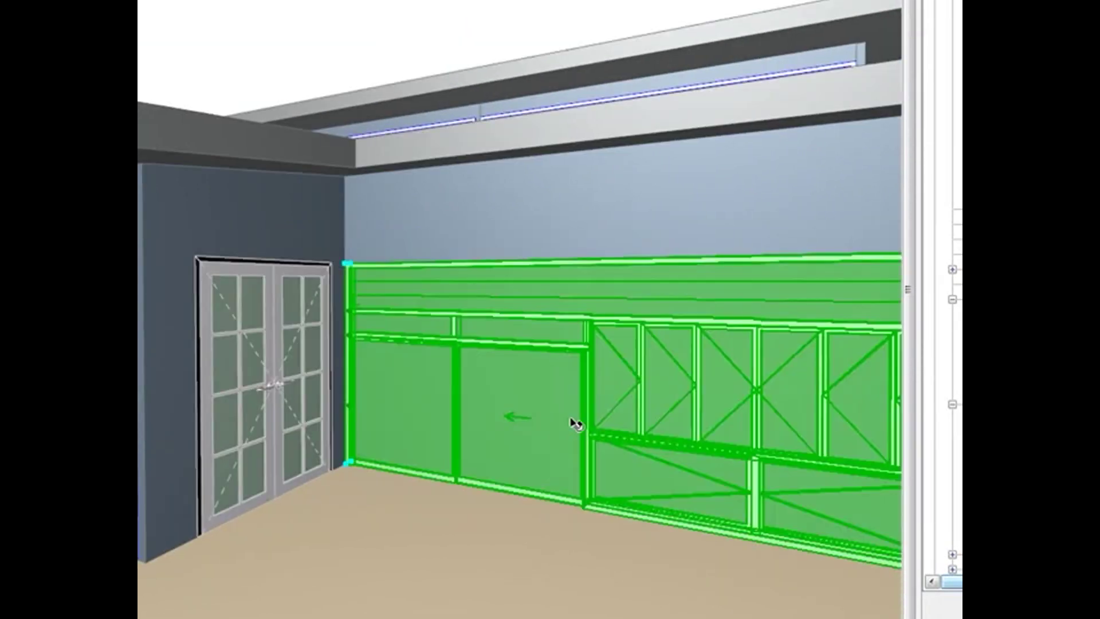
scroll(578, 418, "up", 2)
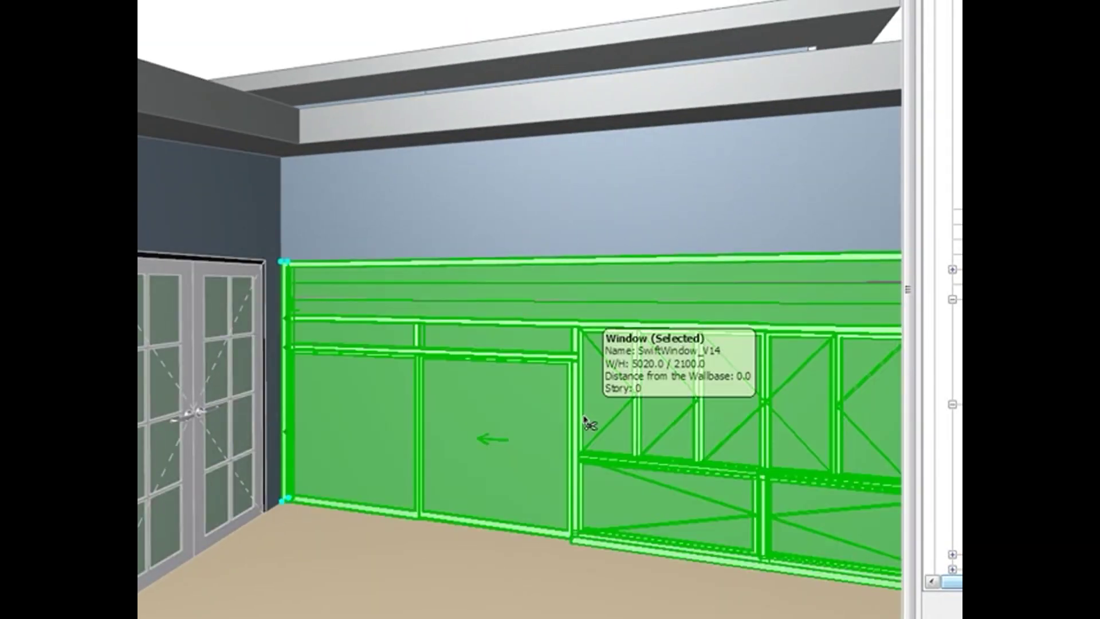
double_click(586, 421)
Change the louvre 3D detail from Simple Pane to Show Blades and confirm
left_click(547, 460)
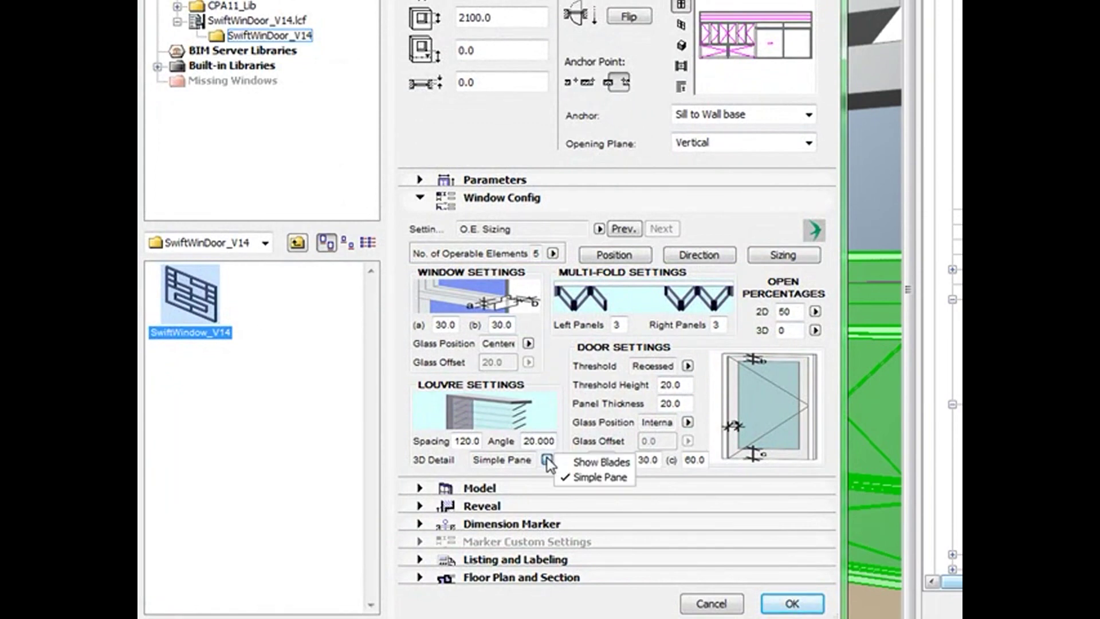
left_click(577, 461)
left_click(791, 604)
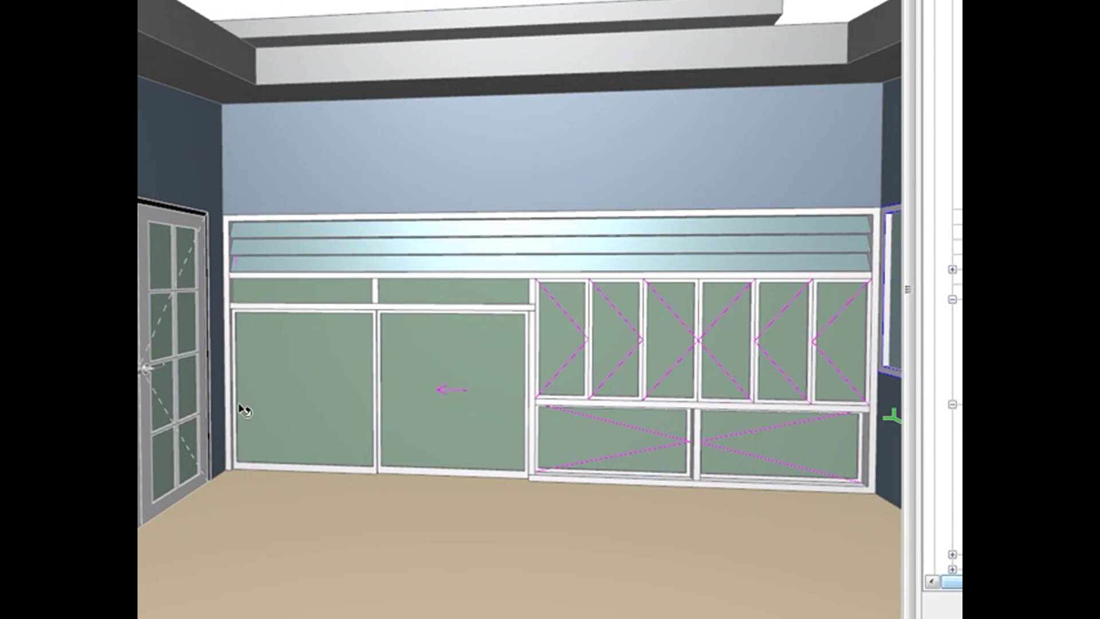
Stretch the window's top up to about 2963.3 so the louvre band nears the ceiling
left_click(344, 430)
left_click(227, 217)
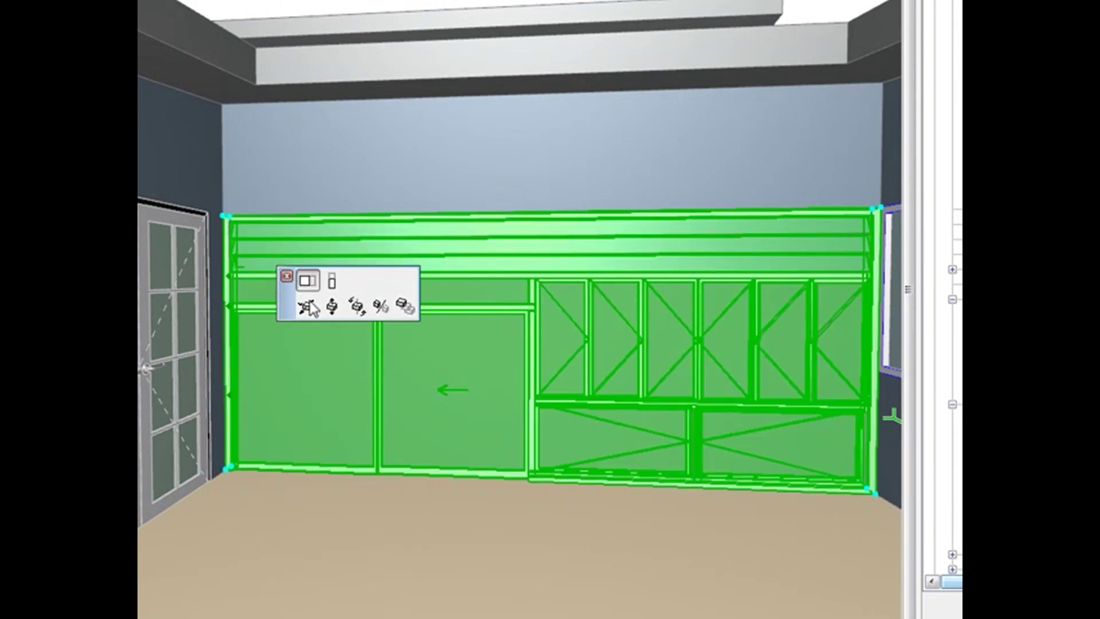
left_click(332, 280)
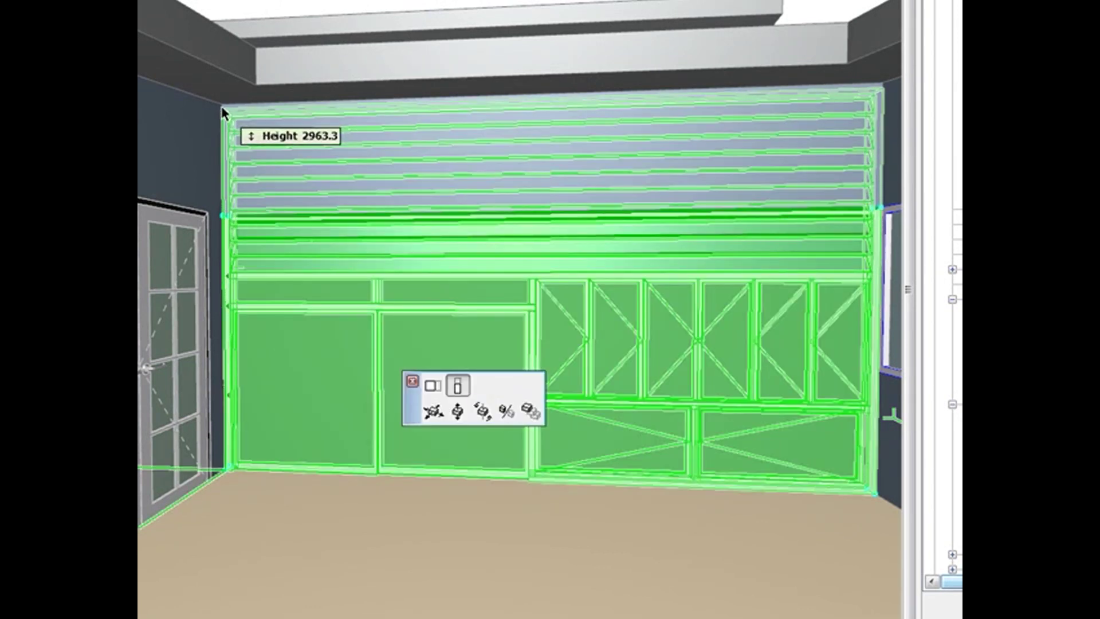
left_click(223, 111)
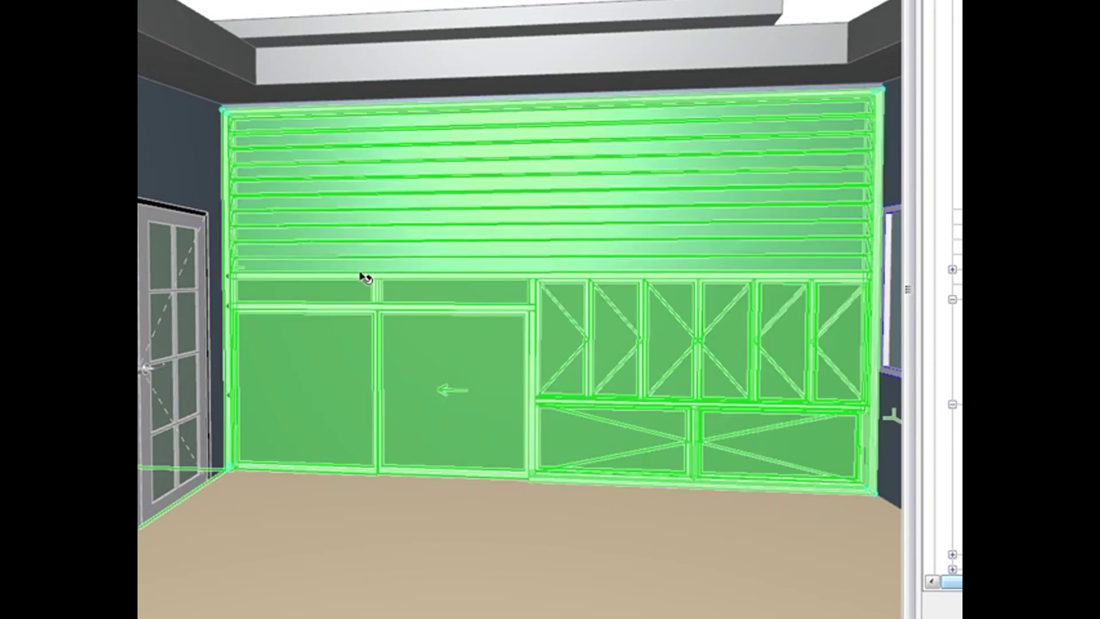
Move the window's panel division line to a new position
left_click(230, 305)
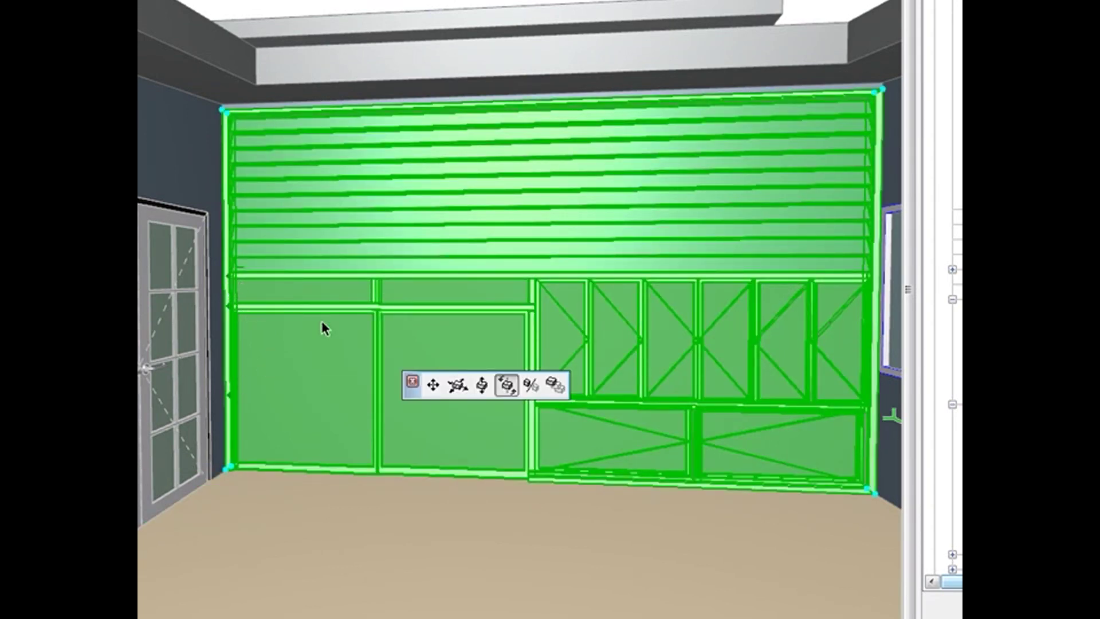
left_click(431, 386)
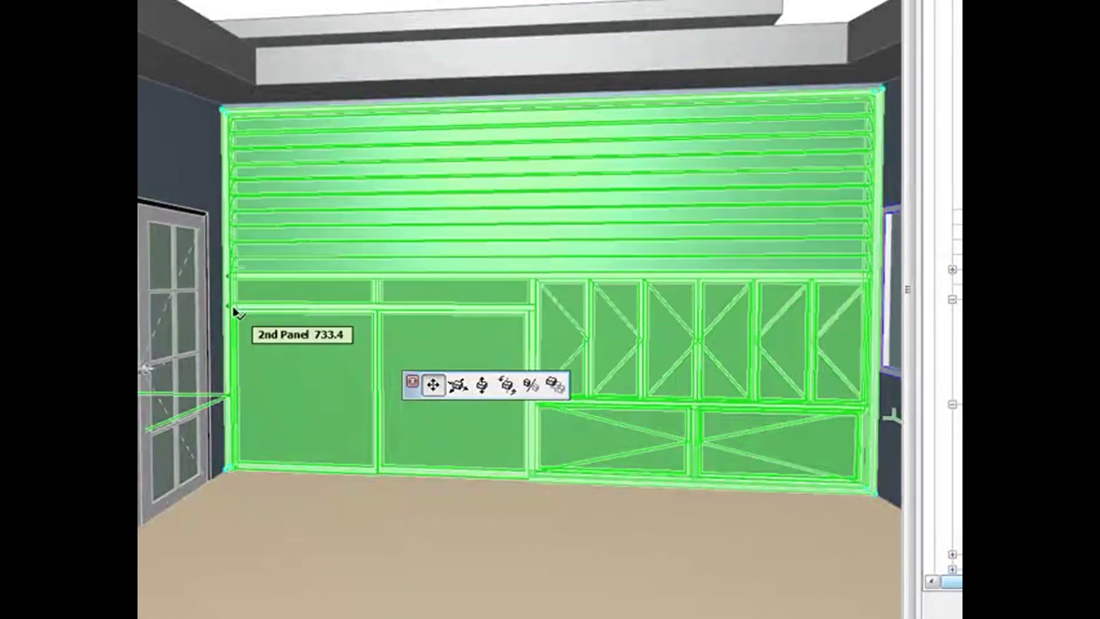
left_click(231, 306)
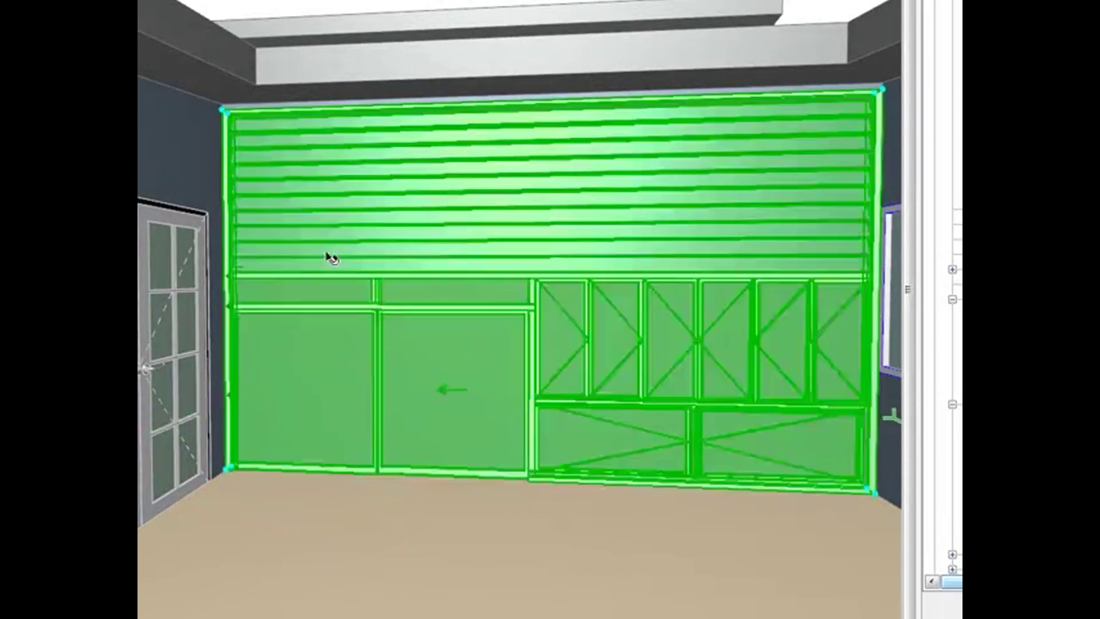
Switch the window configuration page to Panel Arrangement and return to 3D
double_click(401, 261)
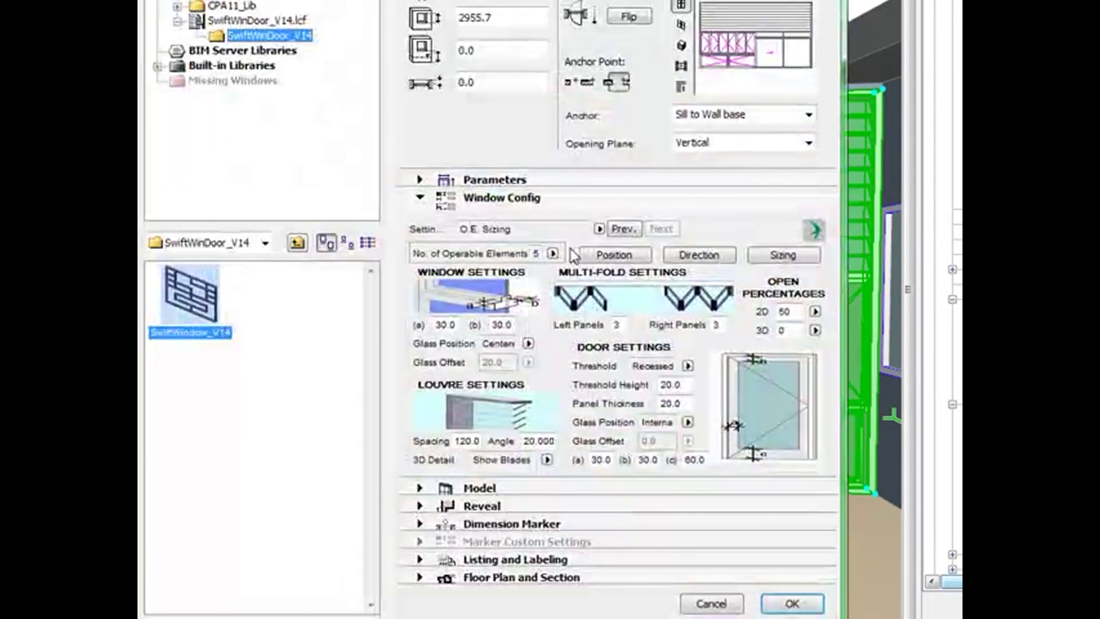
left_click(599, 229)
left_click(670, 262)
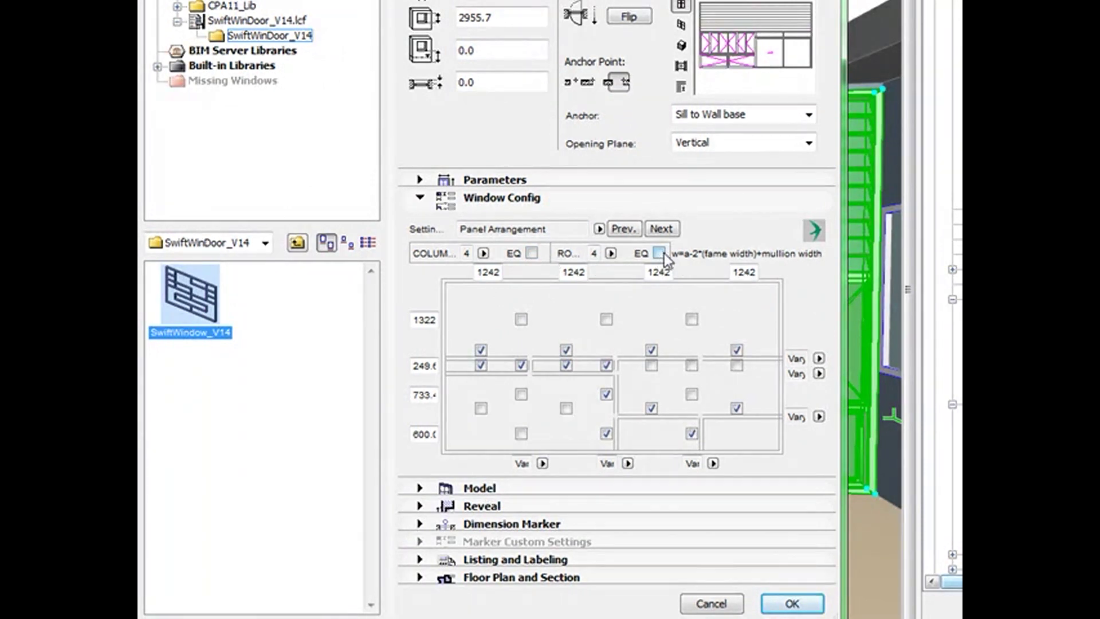
left_click(792, 603)
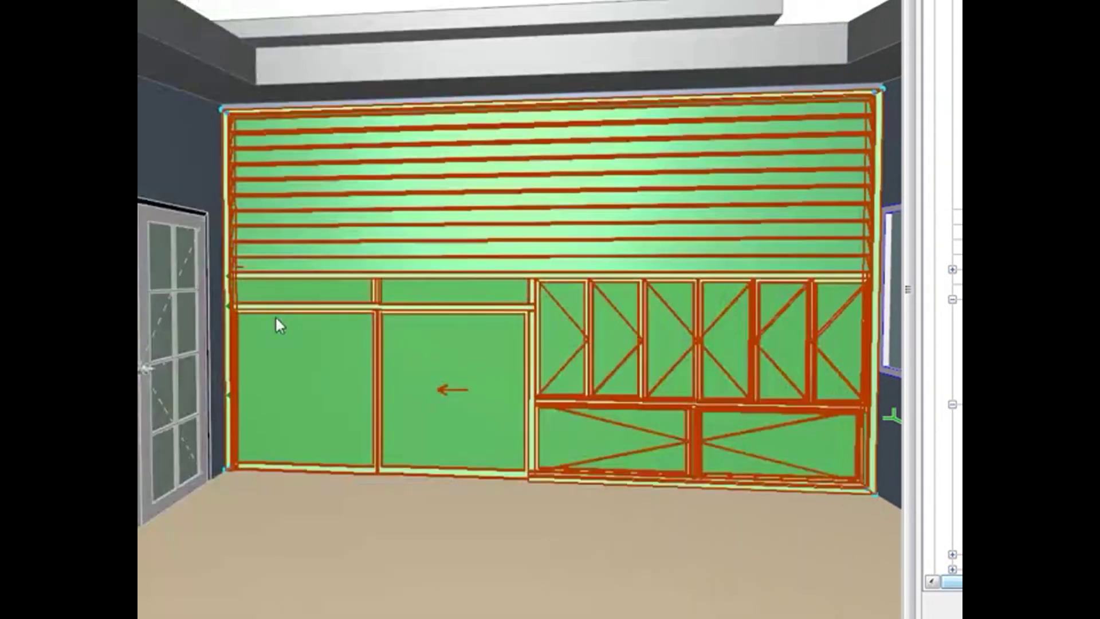
Raise the lower and upper transoms, setting the third panel height to 417.9
left_click(240, 317)
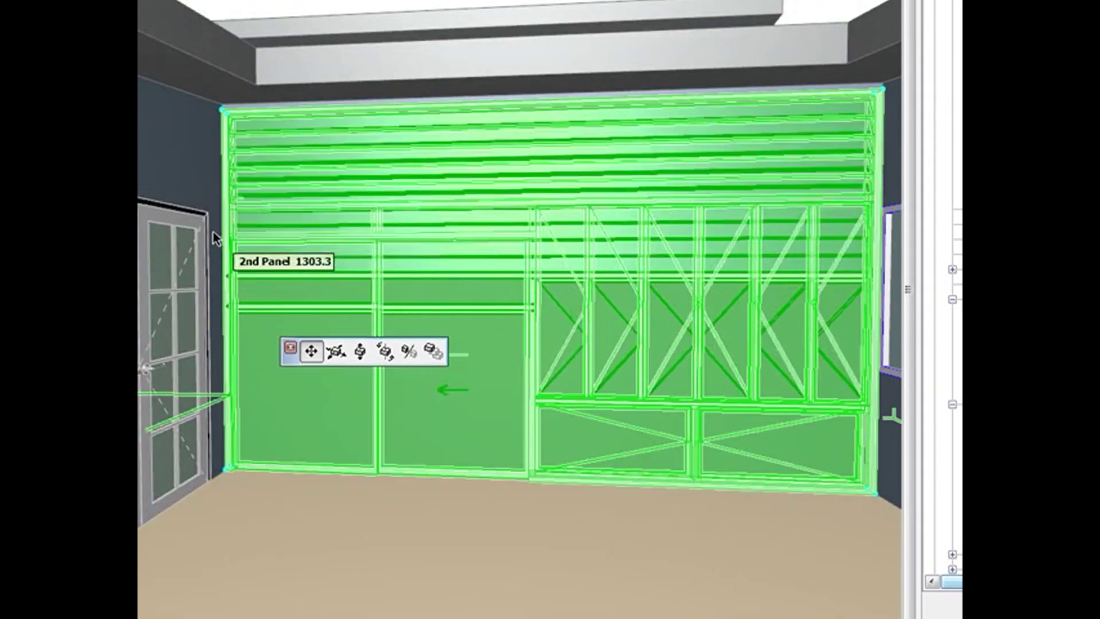
left_click(209, 216)
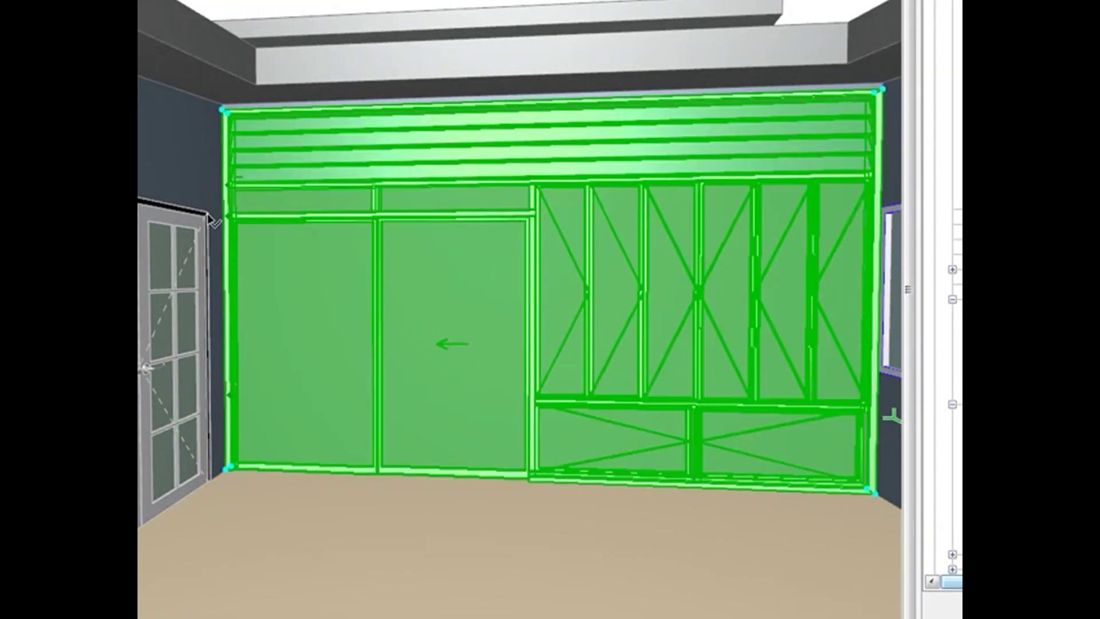
left_click(231, 189)
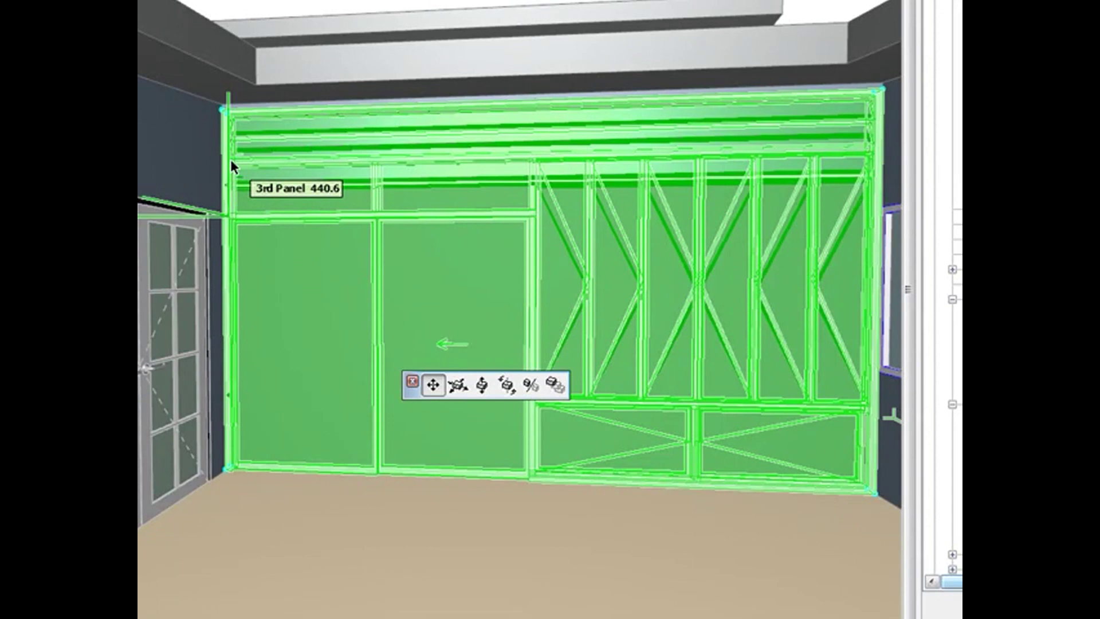
key("Tab")
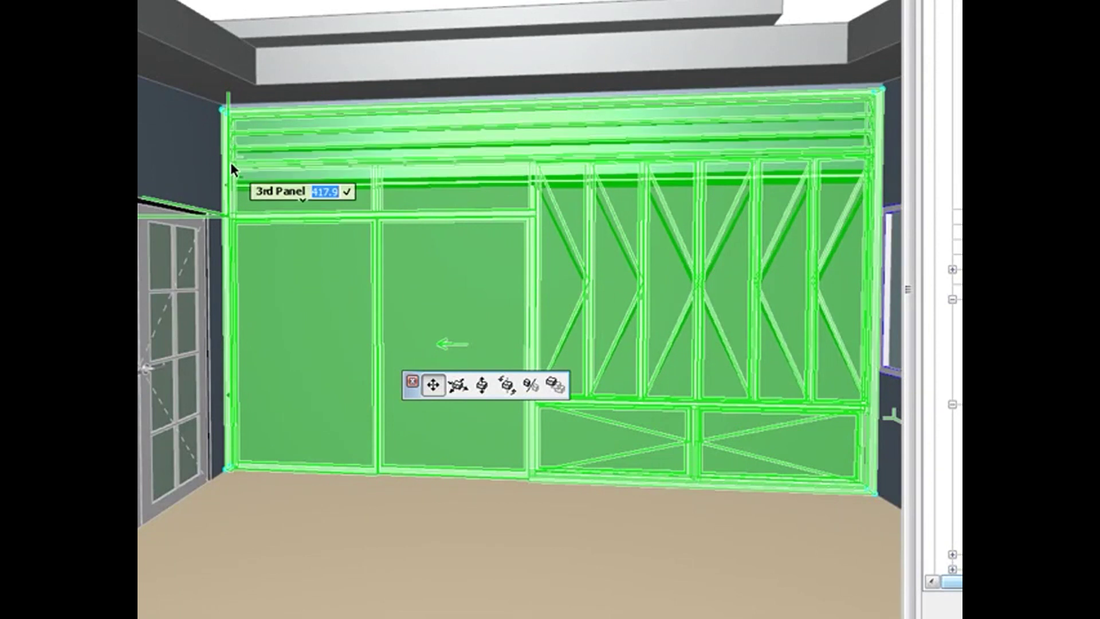
type("417.9")
key("Return")
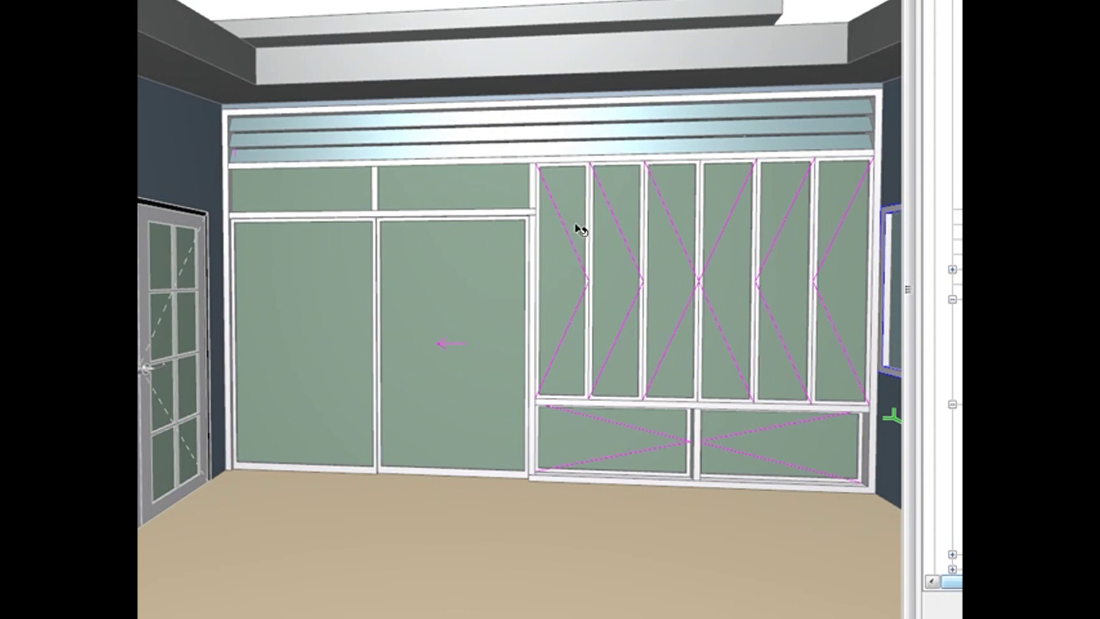
left_click(645, 376)
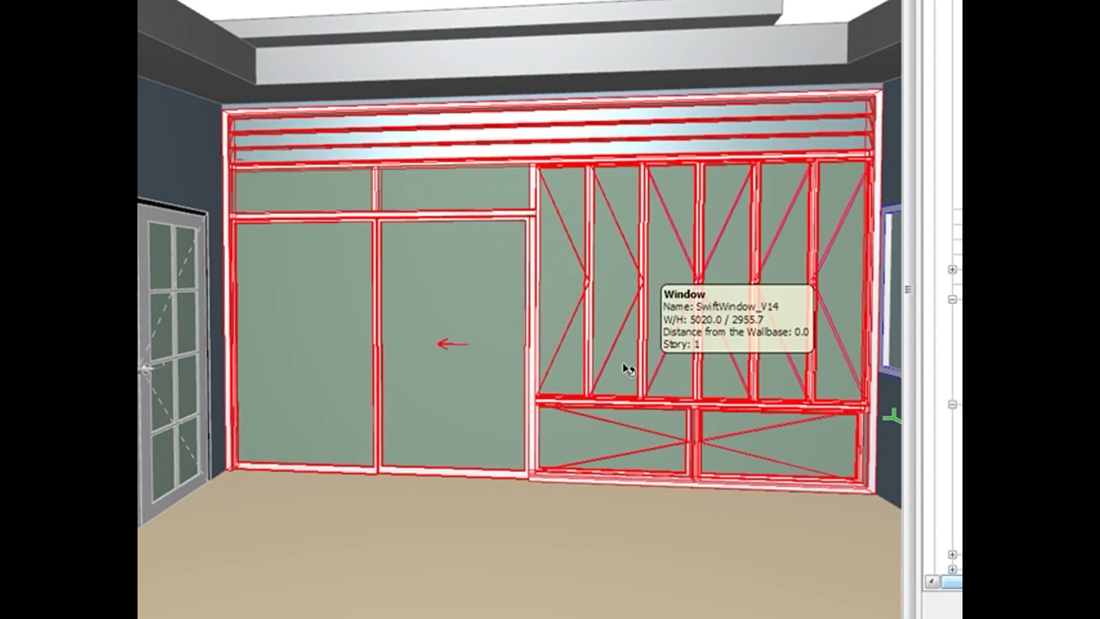
In the floor plan, move the window left along its wall
key("Escape")
key("F2")
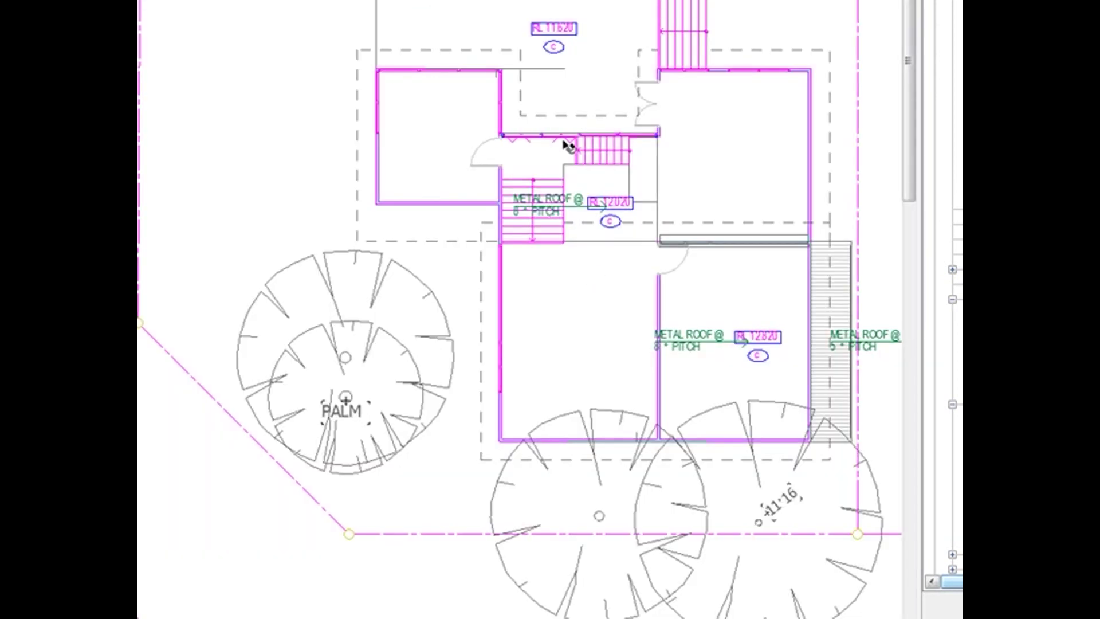
scroll(569, 138, "up", 6)
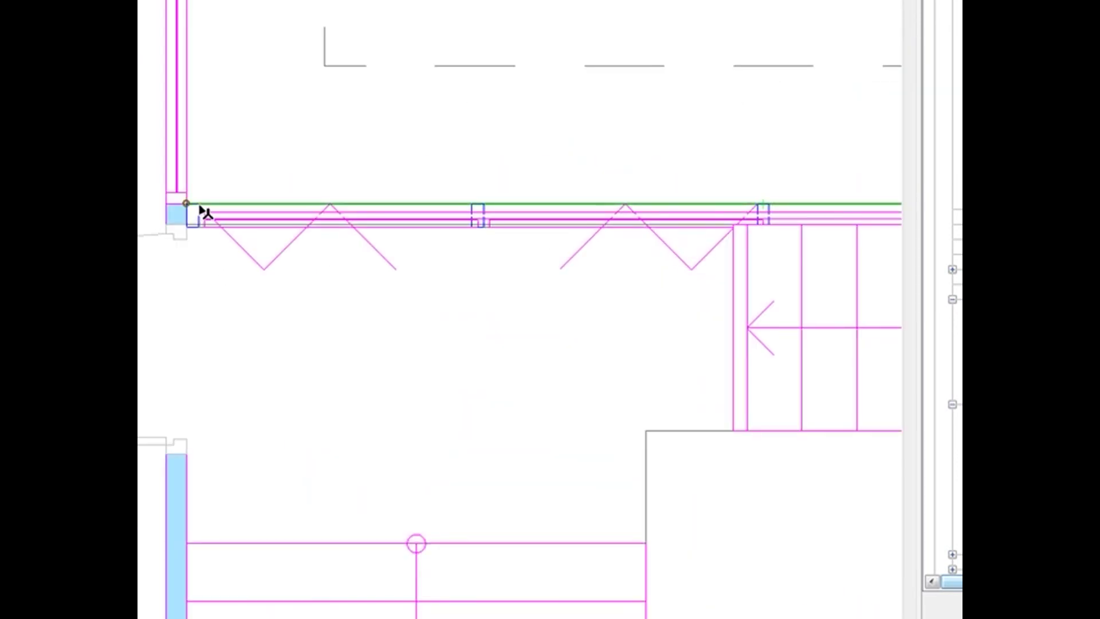
left_click(480, 213)
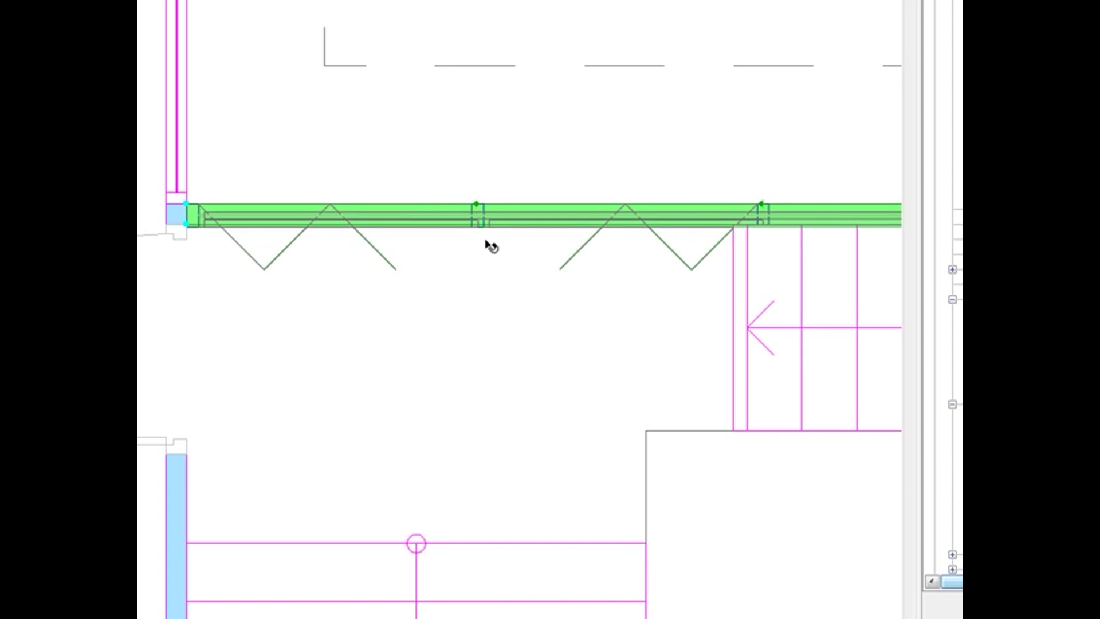
middle_click_drag(491, 246, 386, 314)
scroll(386, 315, "down", 2)
middle_click_drag(455, 317, 422, 340)
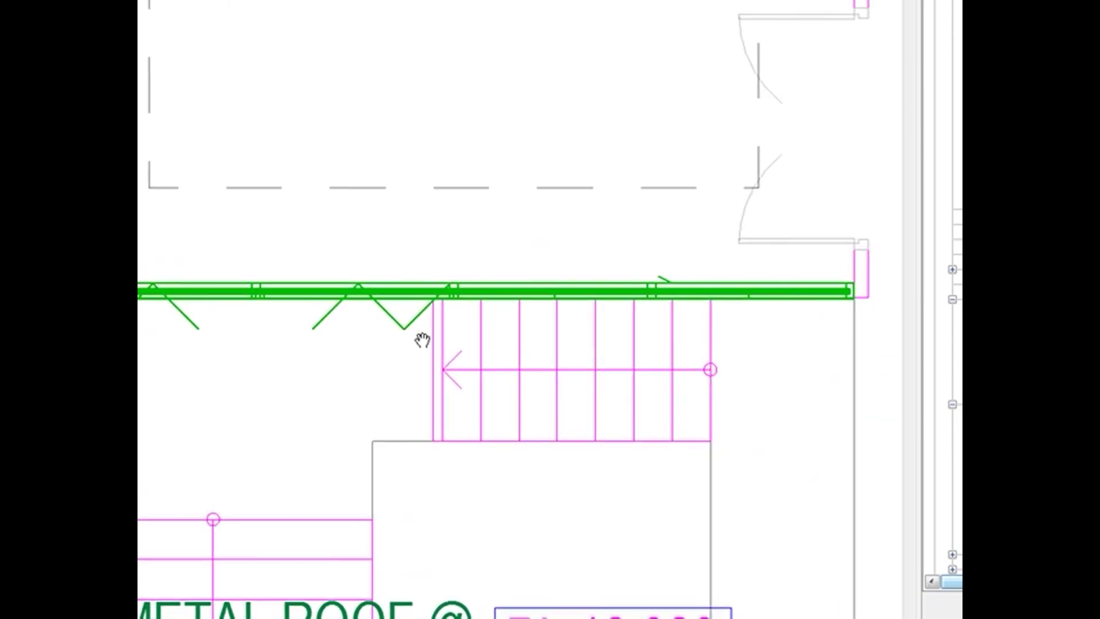
left_click(438, 292)
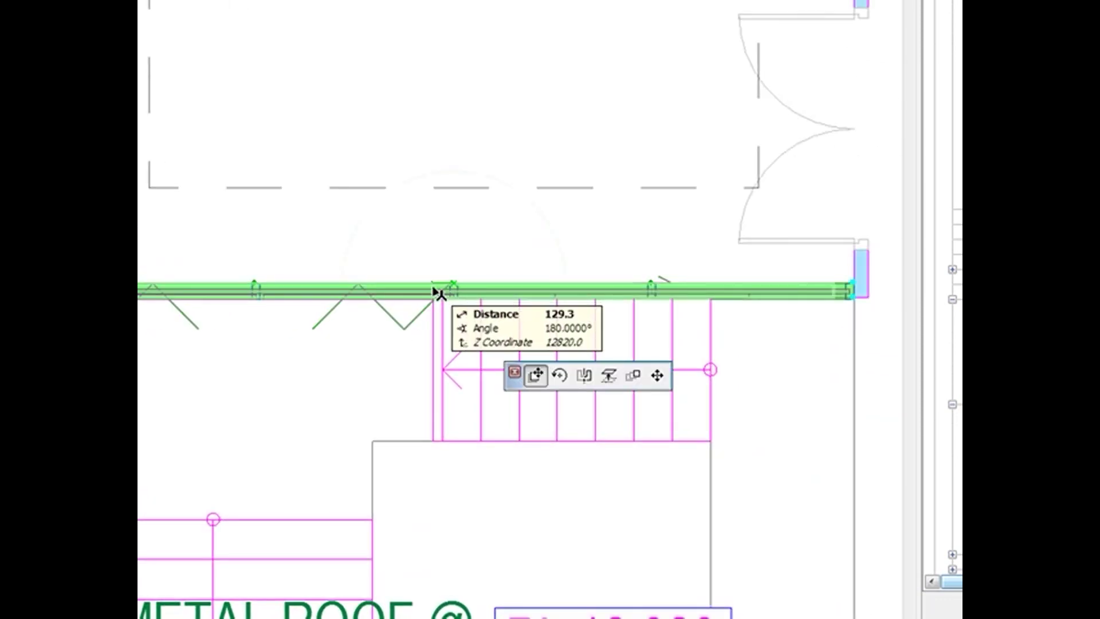
left_click(554, 385)
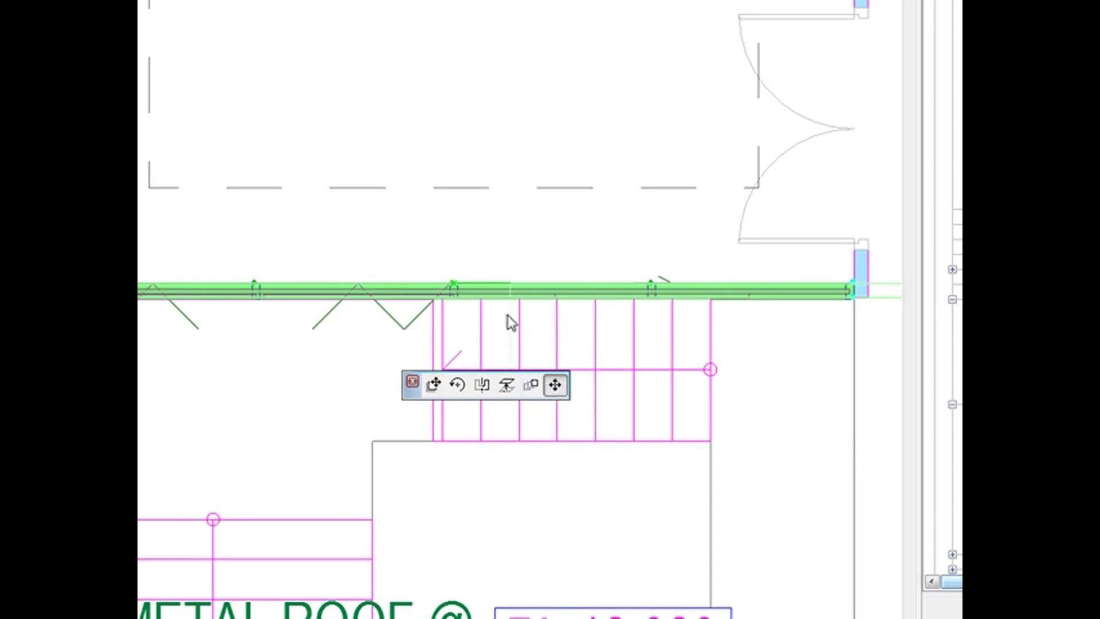
left_click(411, 284)
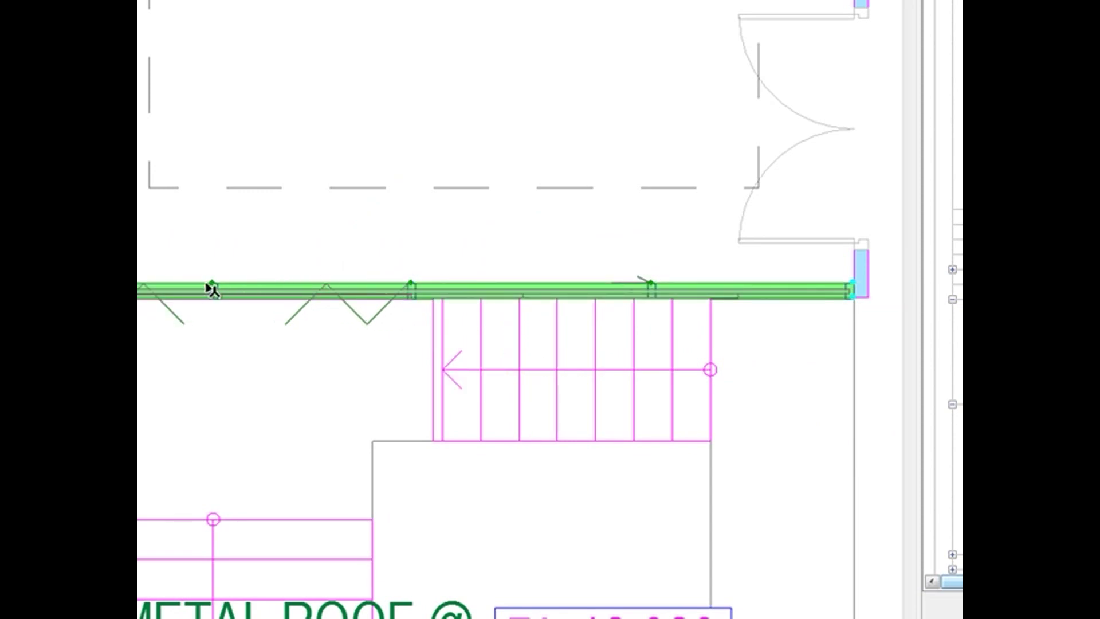
Stretch the third and first panels wider in the floor plan
left_click(212, 284)
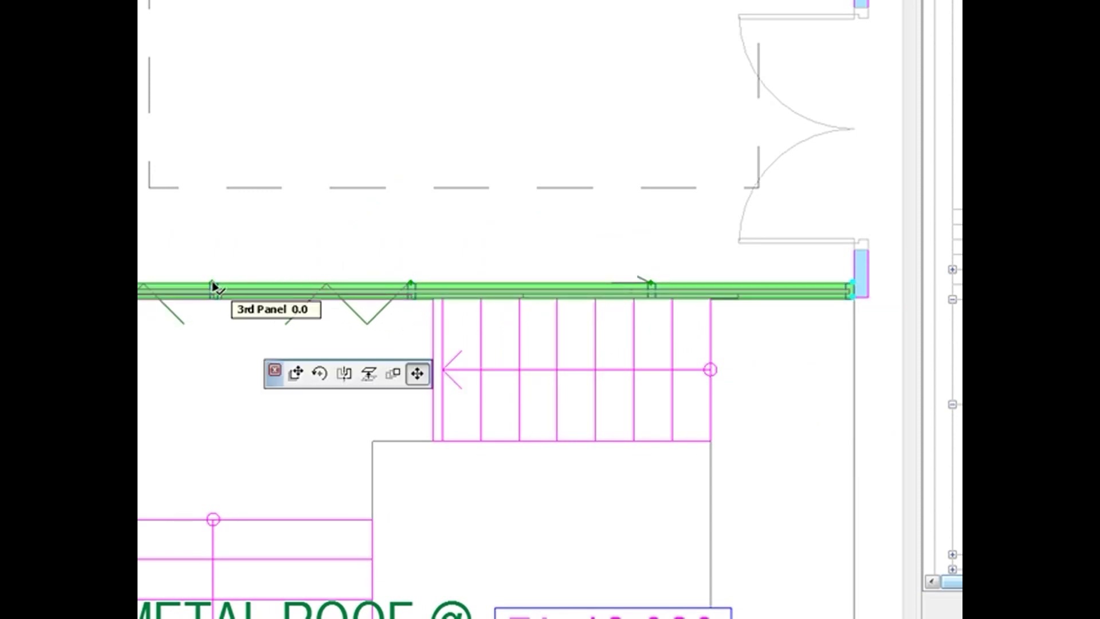
left_click(261, 284)
left_click(660, 284)
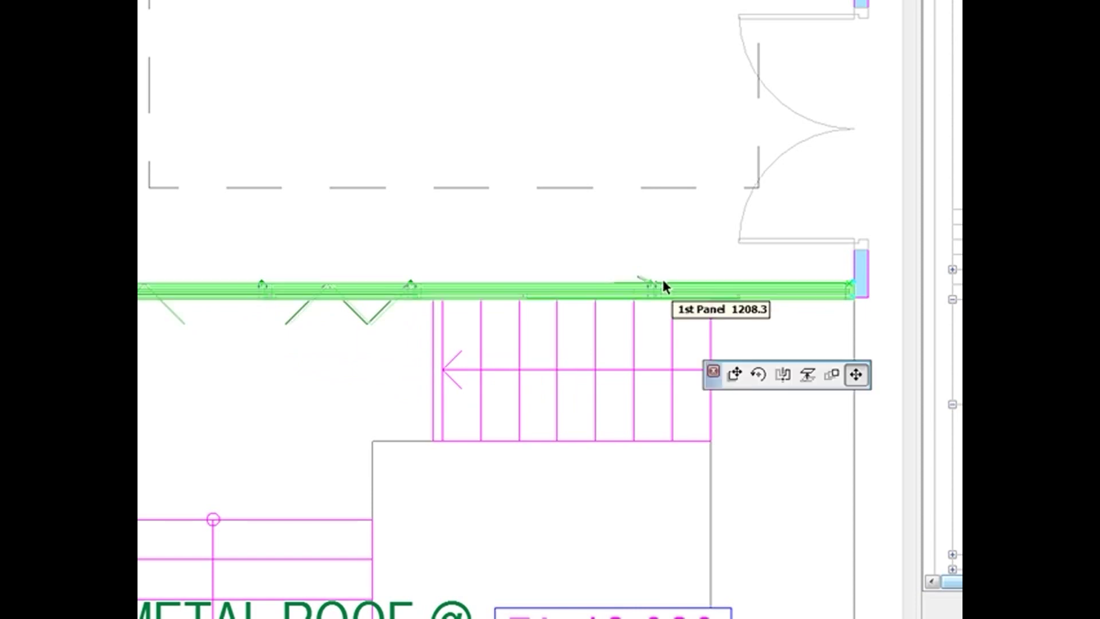
left_click(689, 285)
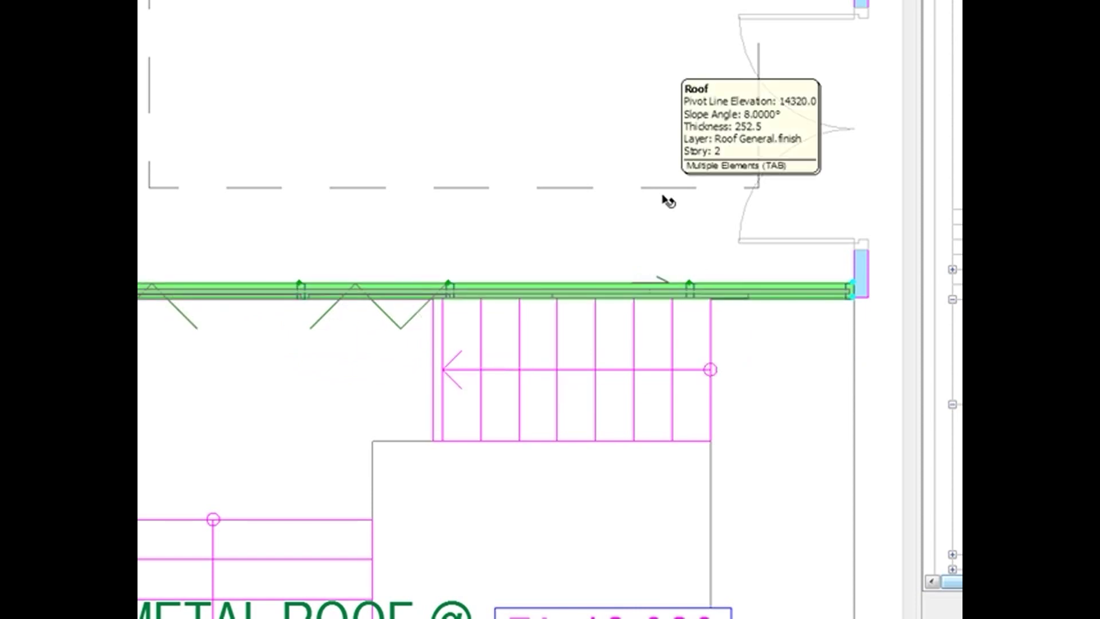
Back in 3D, add external and internal casings to the window
key("F3")
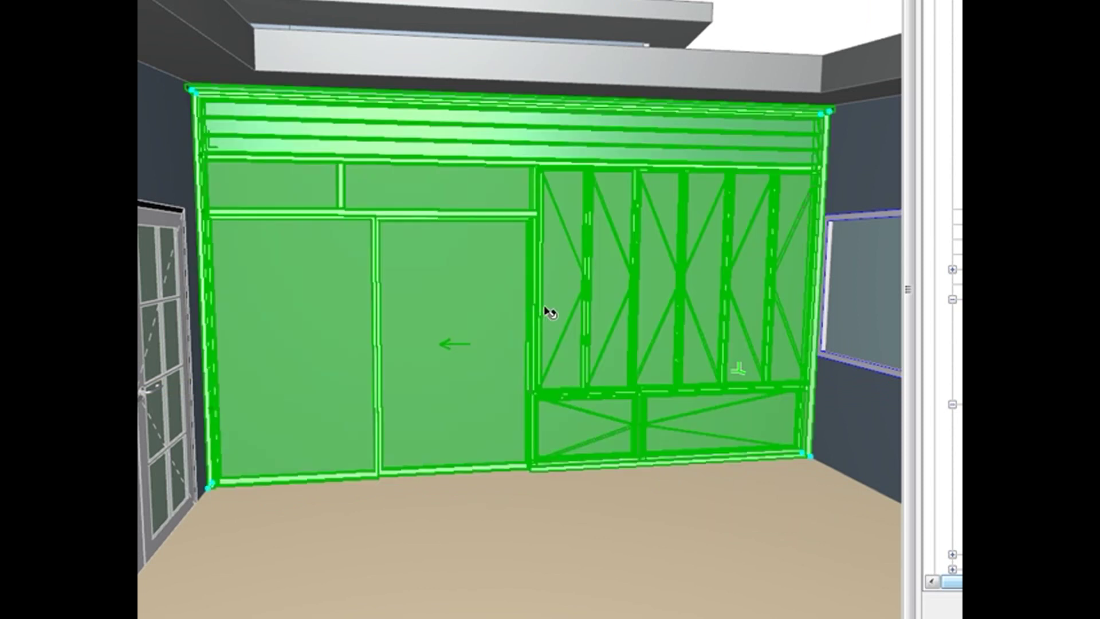
double_click(737, 369)
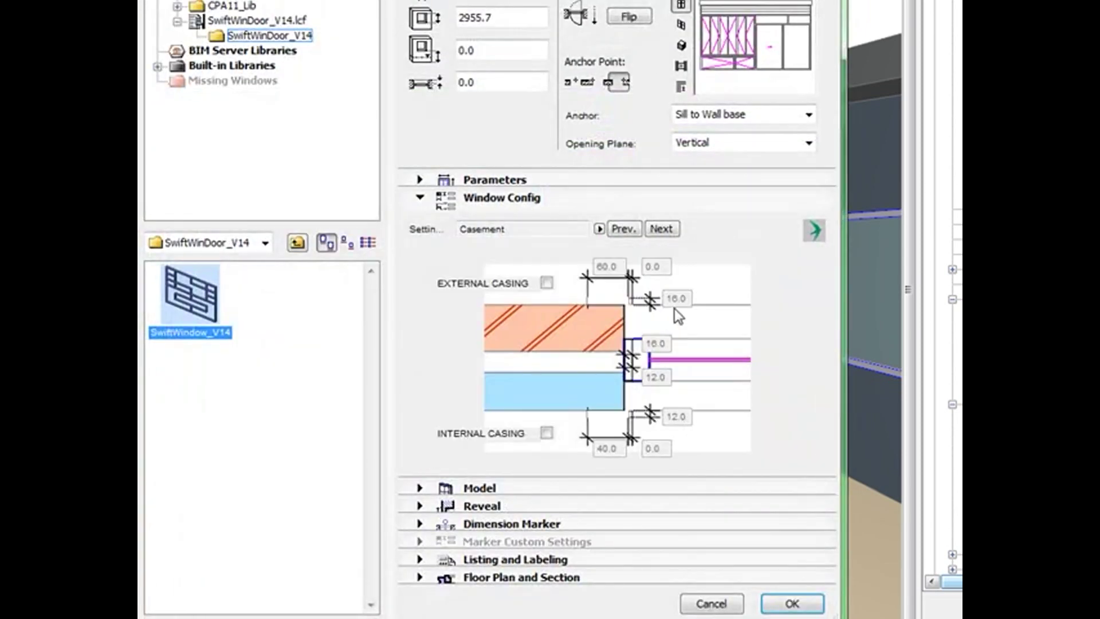
left_click(546, 283)
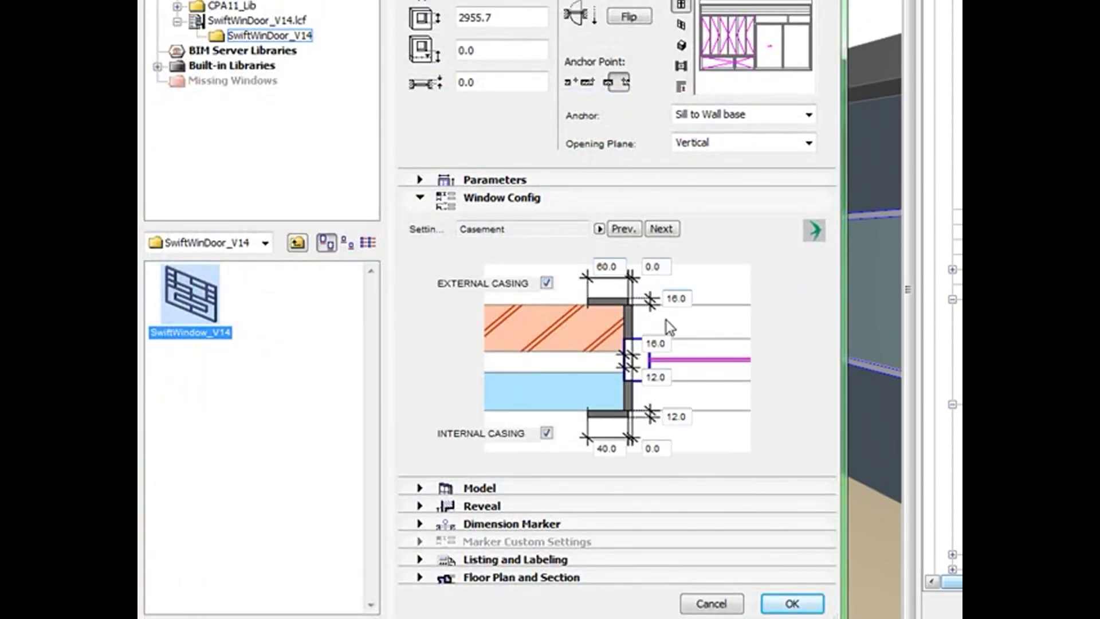
Add a sloped external sill (third type) and turn the header on
left_click(610, 230)
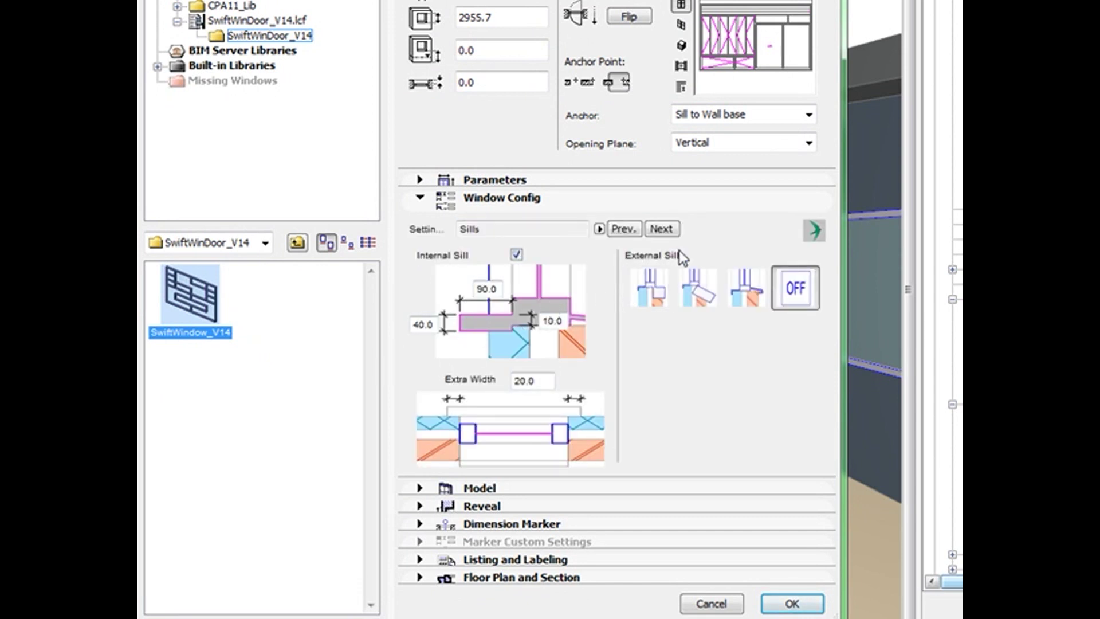
left_click(744, 286)
left_click(650, 289)
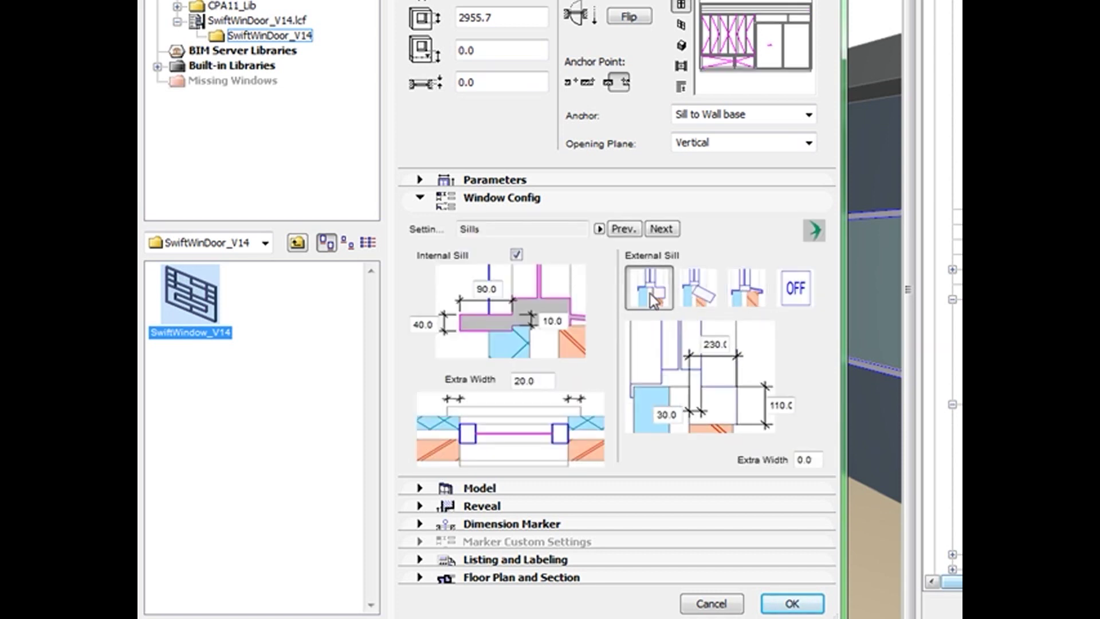
left_click(726, 291)
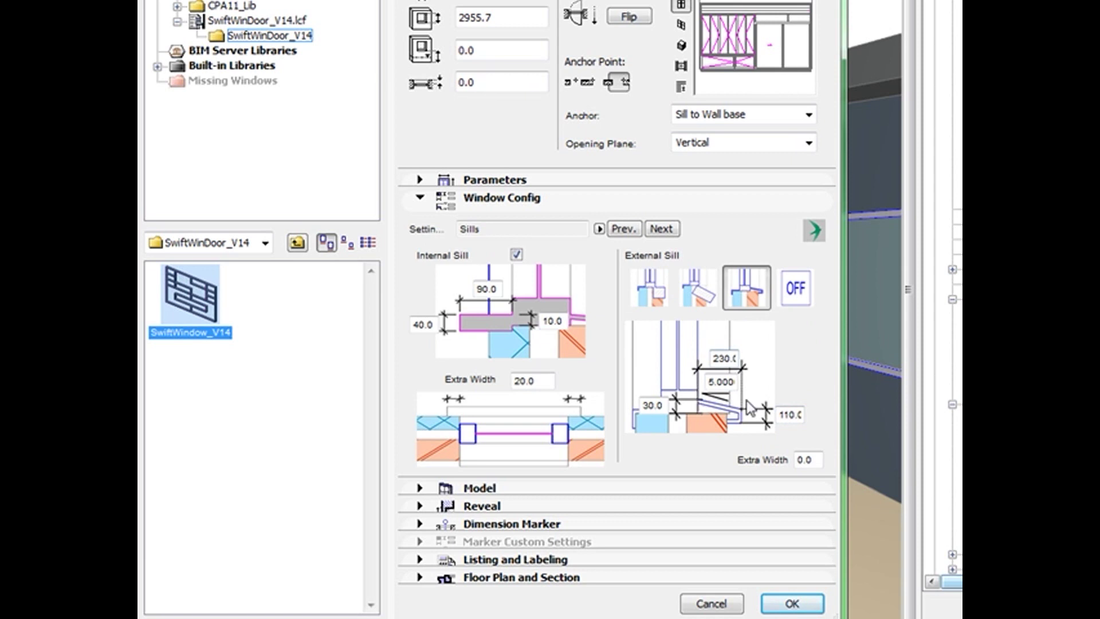
left_click(598, 228)
left_click(568, 280)
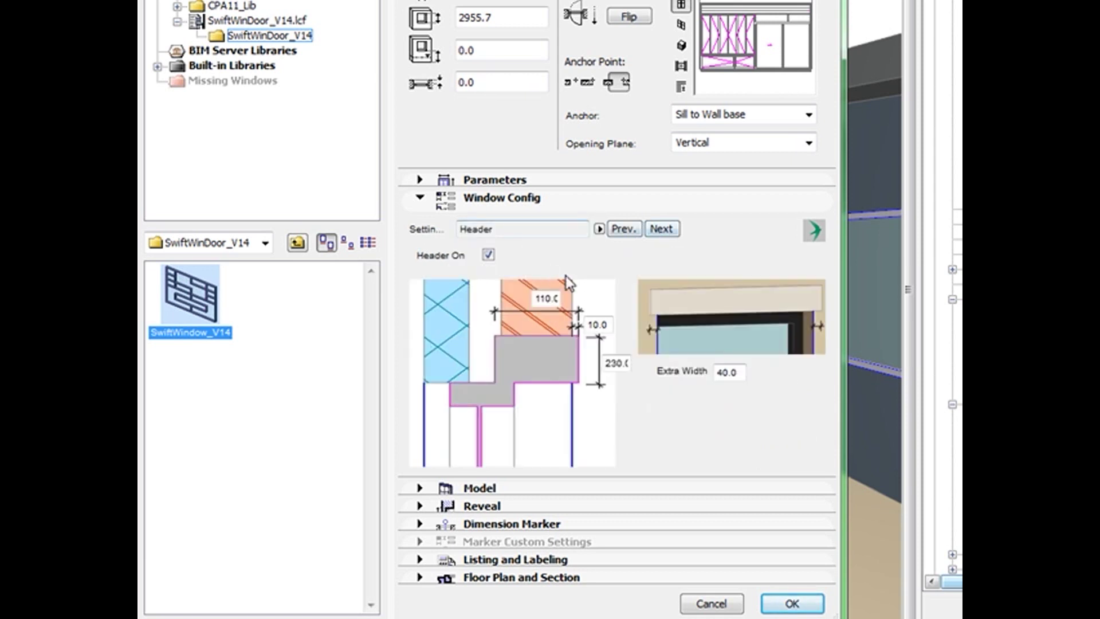